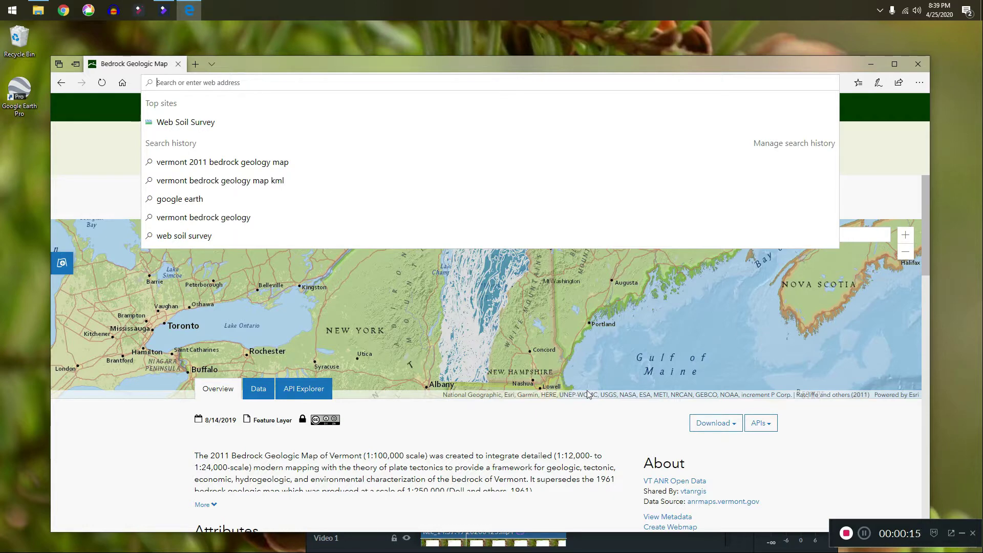
Step: Search the web for "google earth" and bring up the Google Earth Pro on desktop section of the site's Earth Versions page
type("google earth")
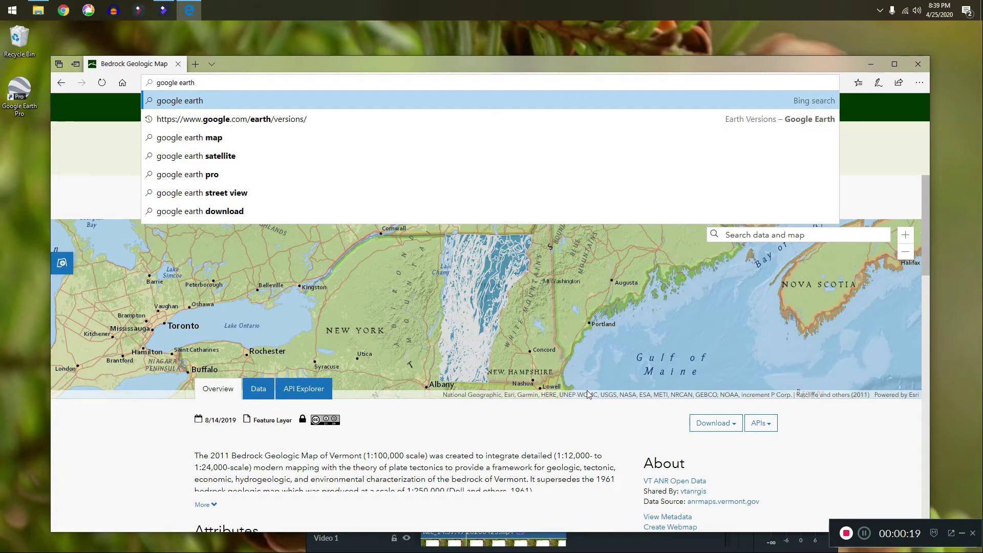
key("Return")
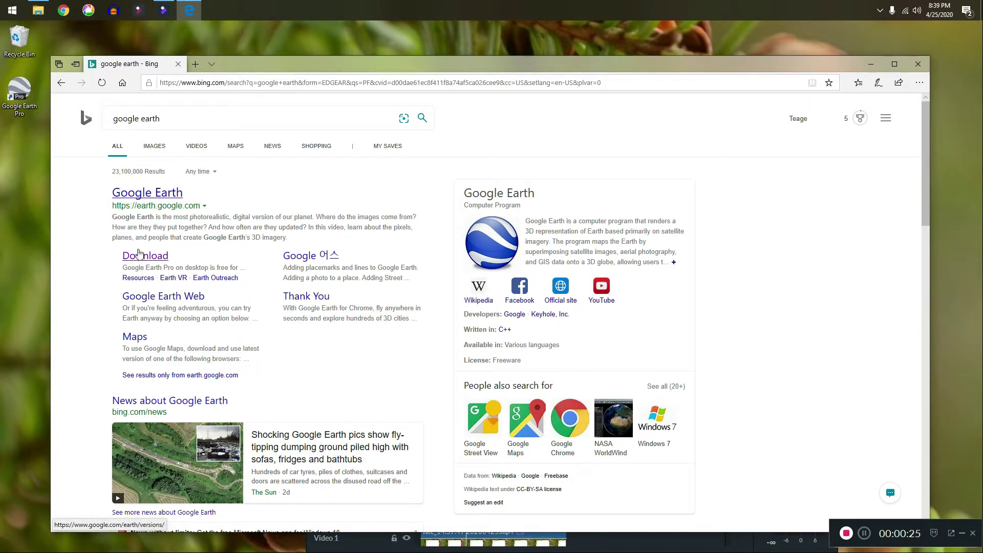
left_click(135, 195)
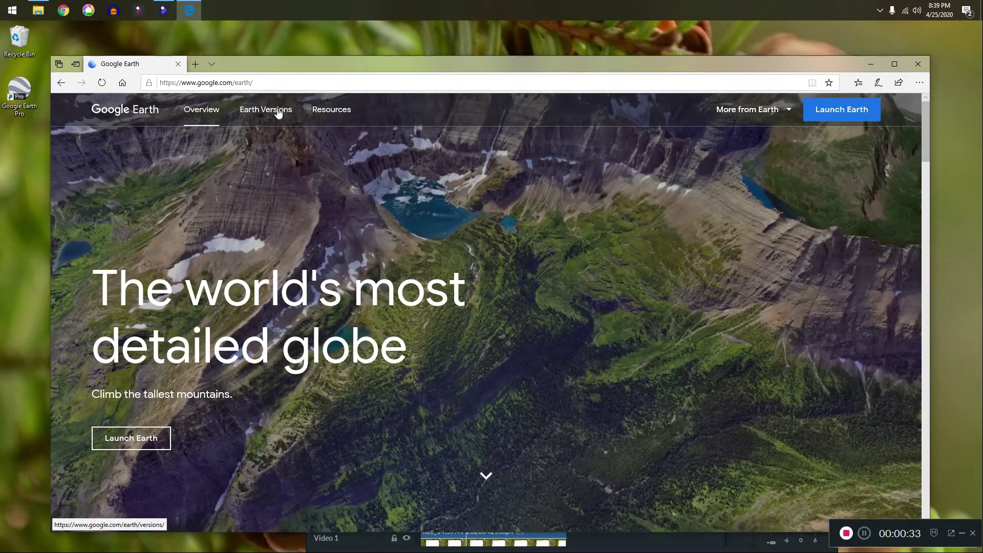
left_click(270, 111)
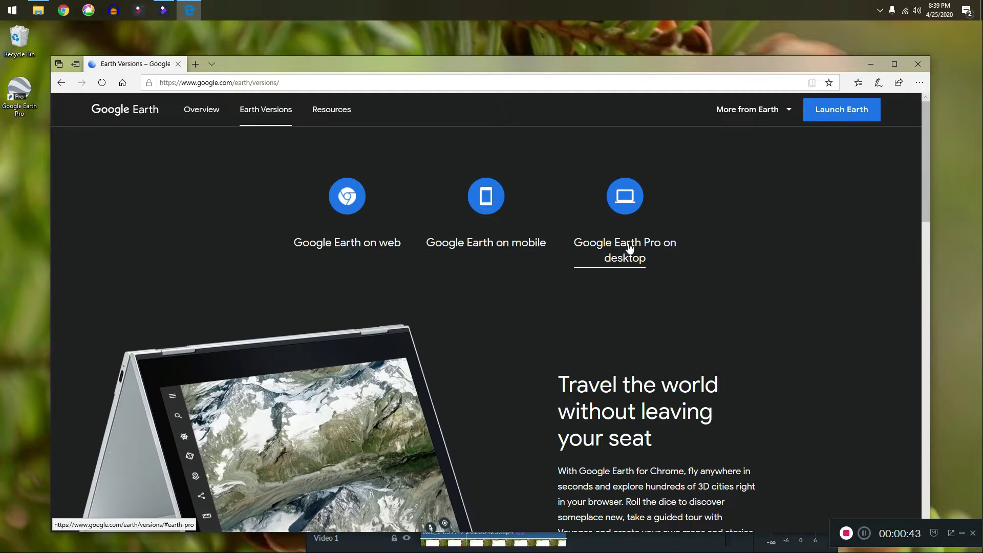
left_click(629, 248)
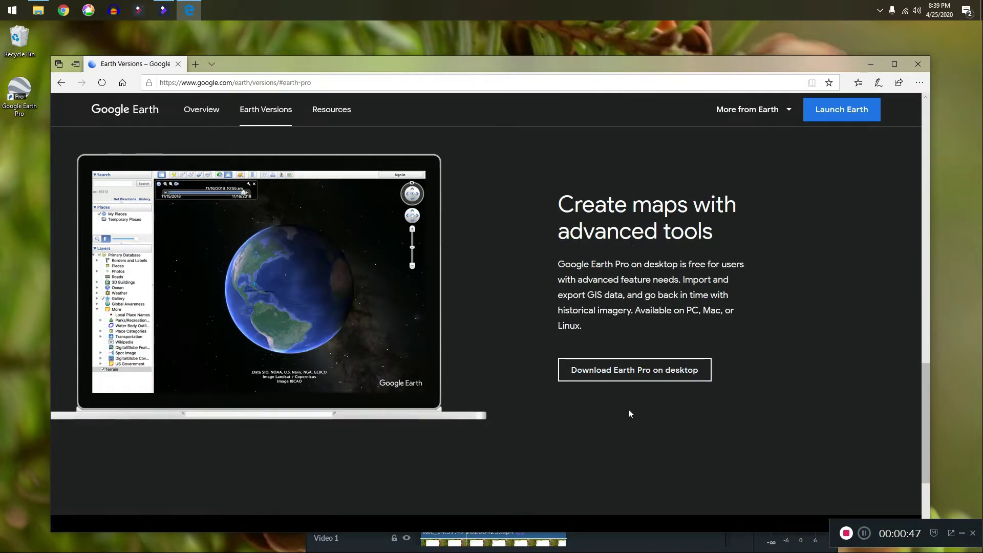
Step: Search the web for "vermont bedrock geology map kml" and open the USGS Vermont geologic map data page
left_click(407, 83)
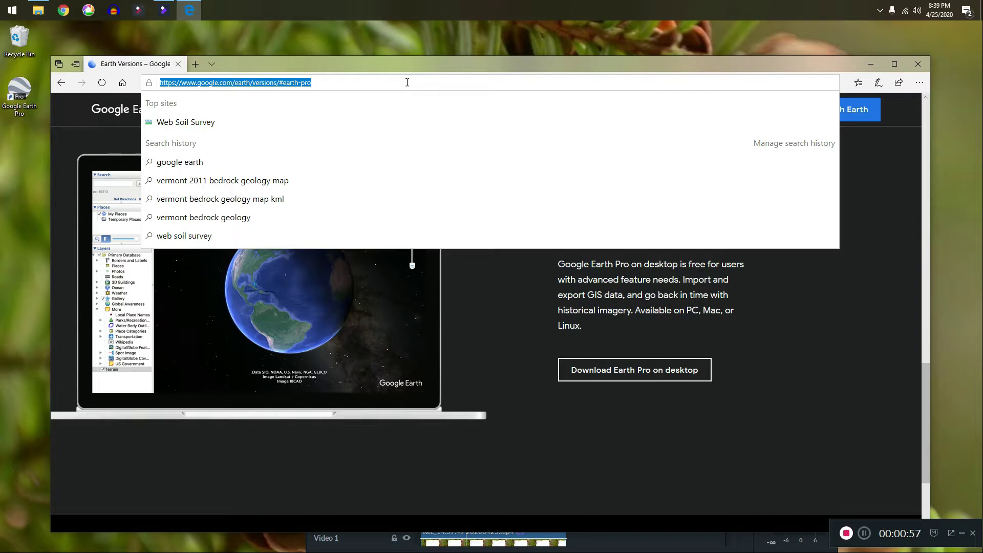
type("vermont")
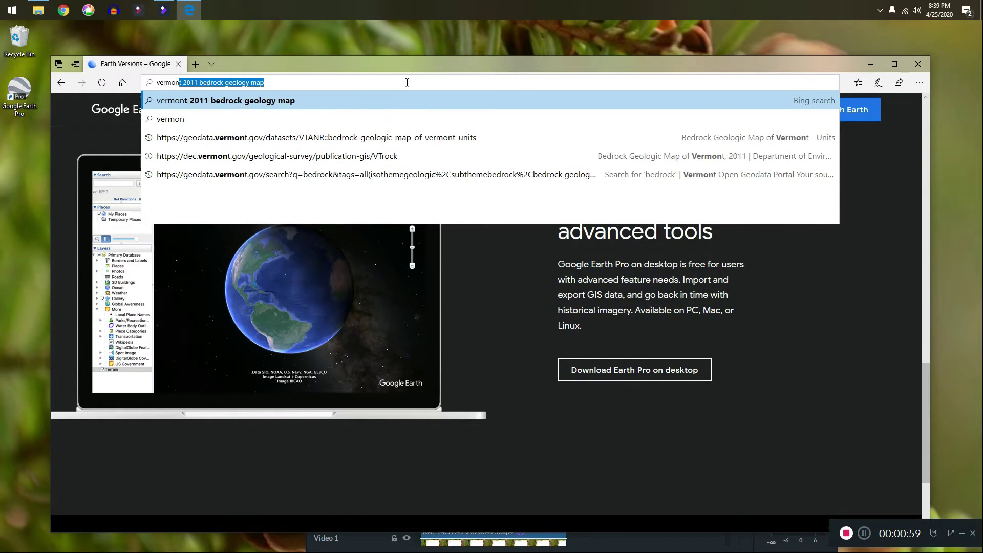
type(" bedrock")
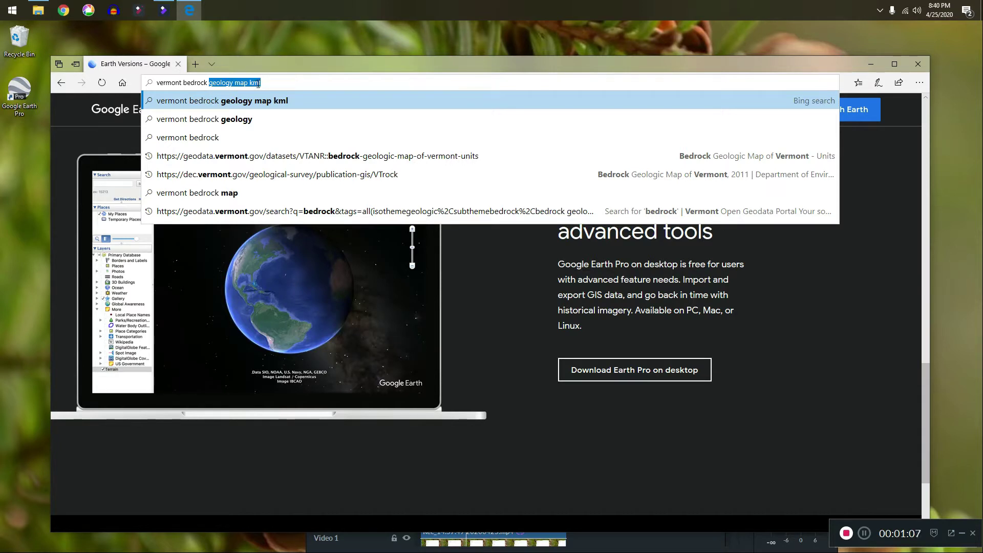
key("Right")
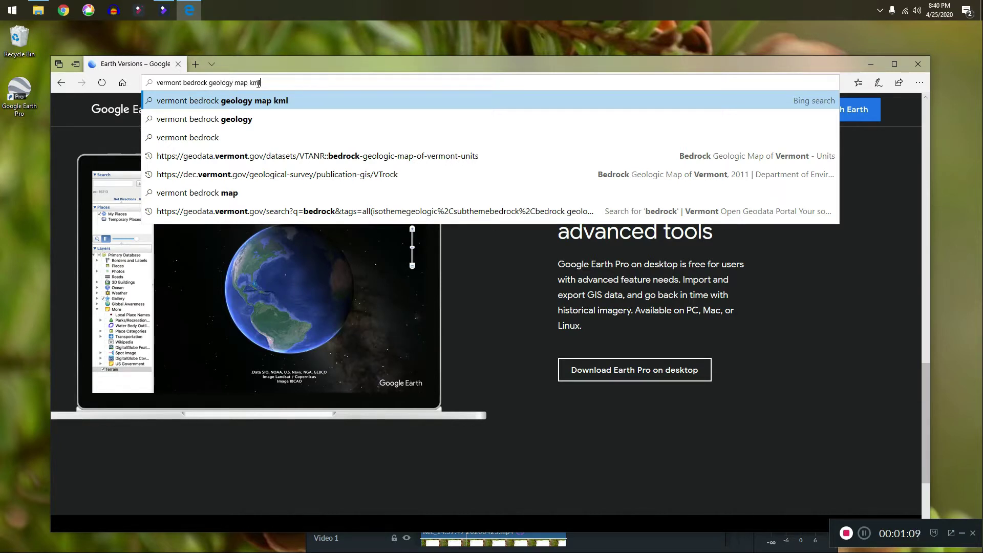
key("Return")
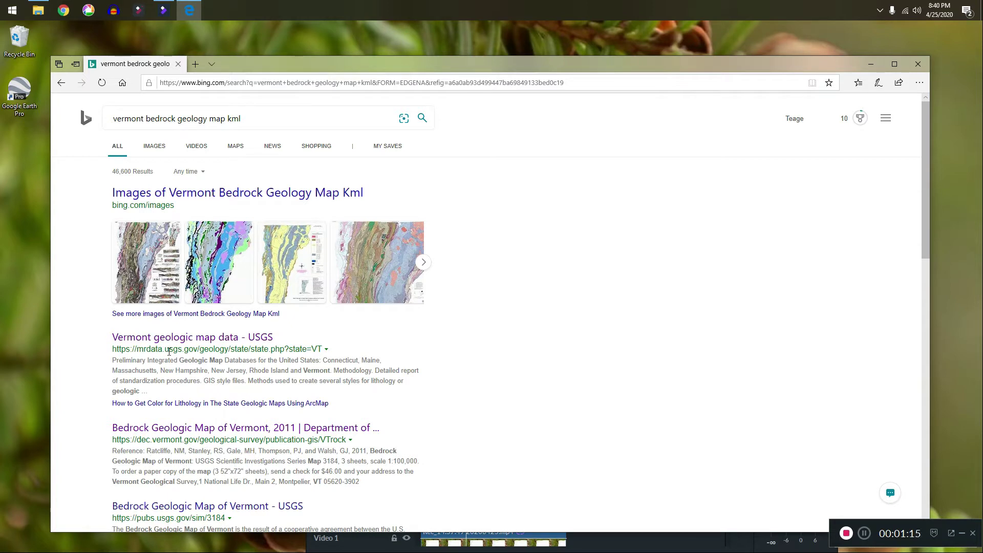
left_click(141, 342)
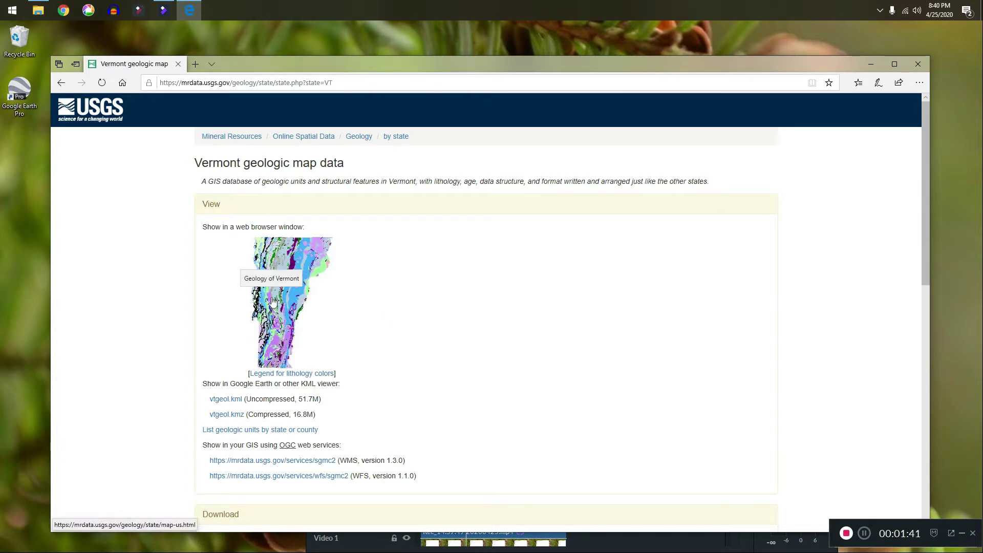
Step: Download the uncompressed vtgeol.kml from the USGS page and open it in Google Earth Pro
left_click(233, 400)
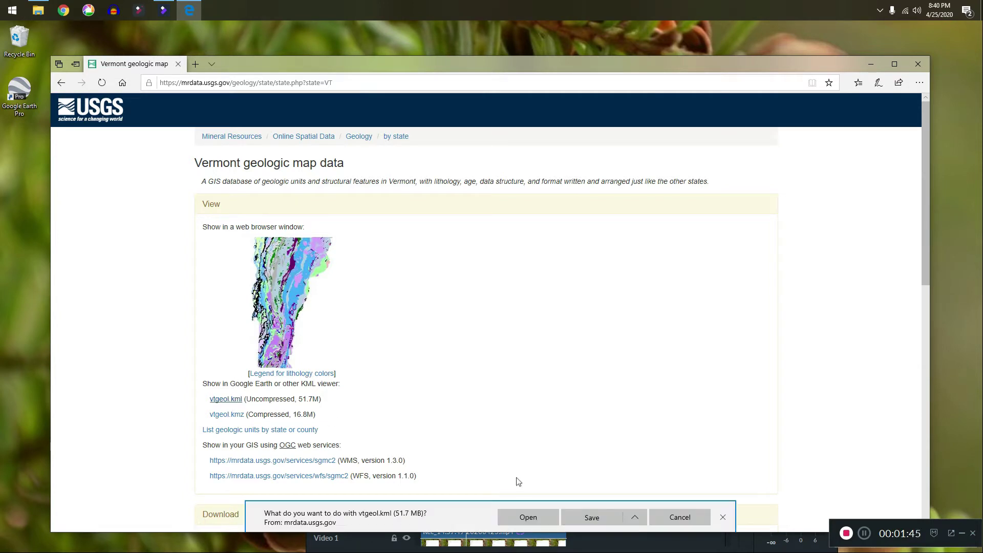
left_click(517, 516)
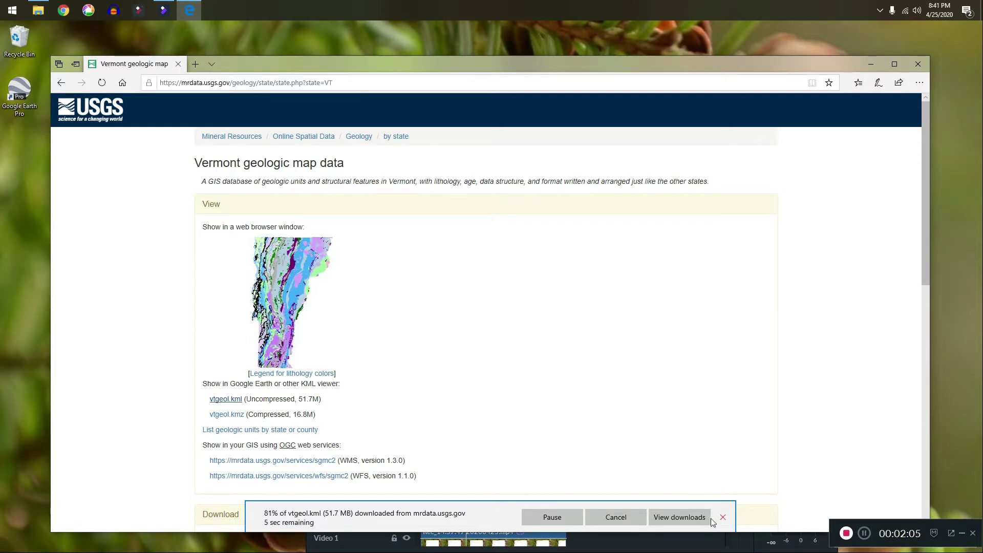
left_click(699, 518)
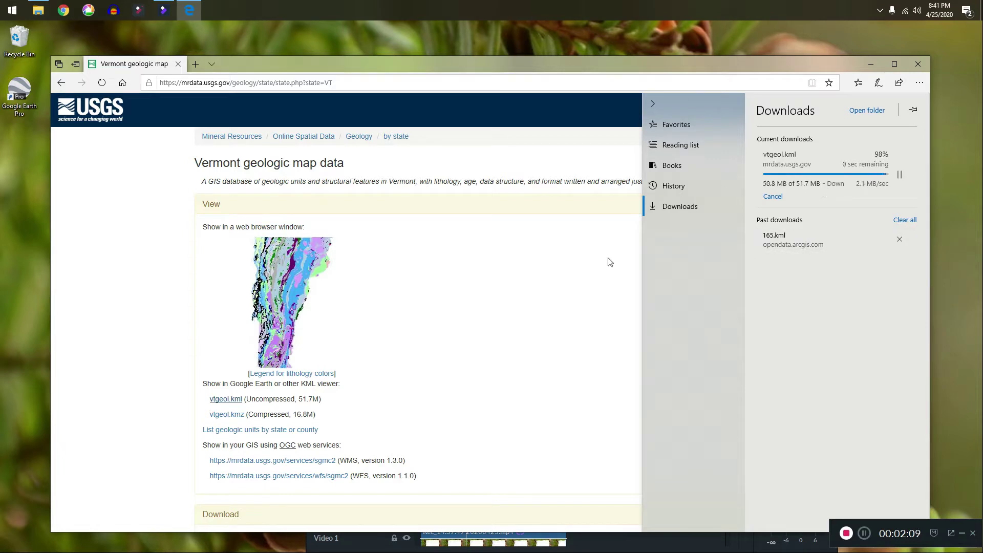
left_click(779, 158)
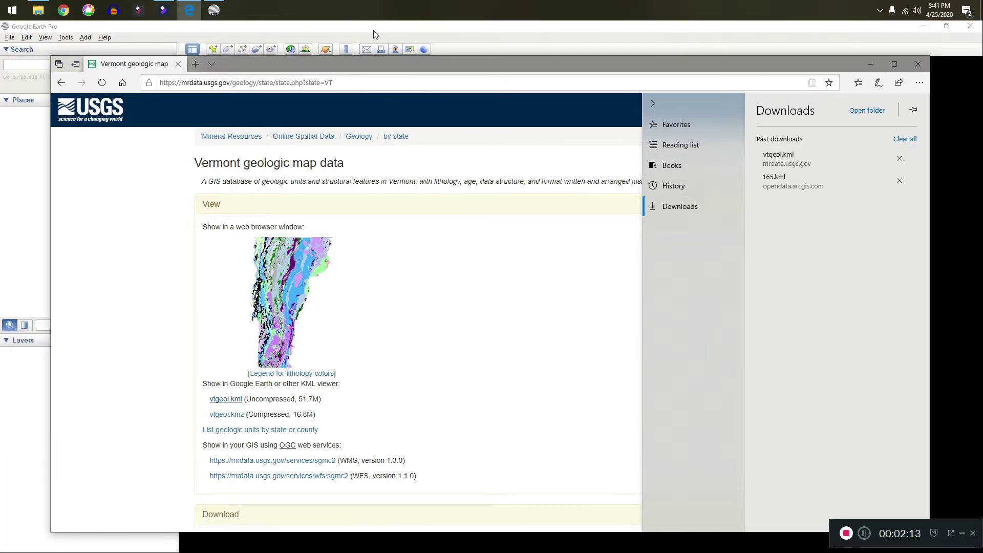
left_click(373, 26)
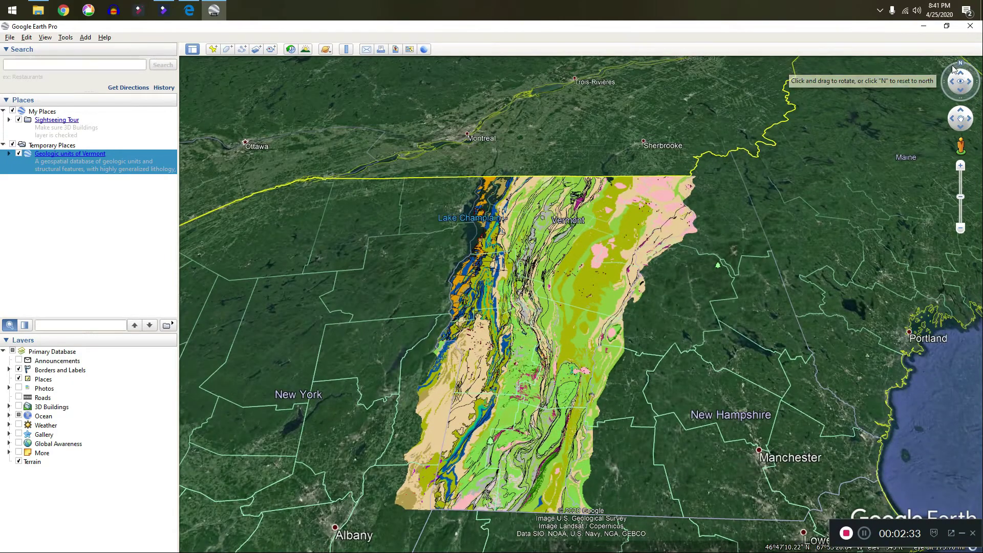
Step: Examine the geologic overlay across Vermont from different directions and distances, and look through its list of geologic units
mouse_move(950, 70)
left_mouse_down()
mouse_move(961, 102)
mouse_move(974, 83)
mouse_move(960, 64)
left_mouse_up()
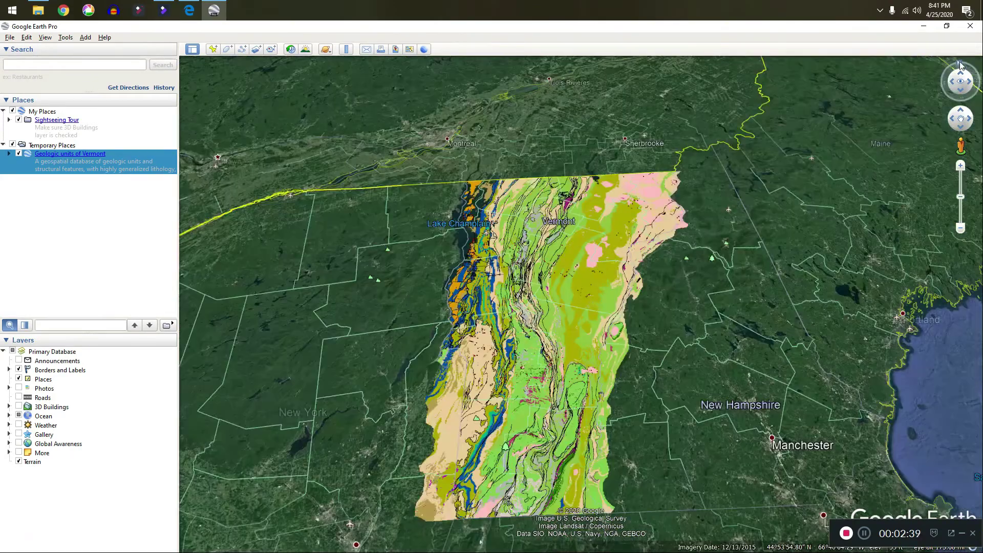
left_click(961, 128)
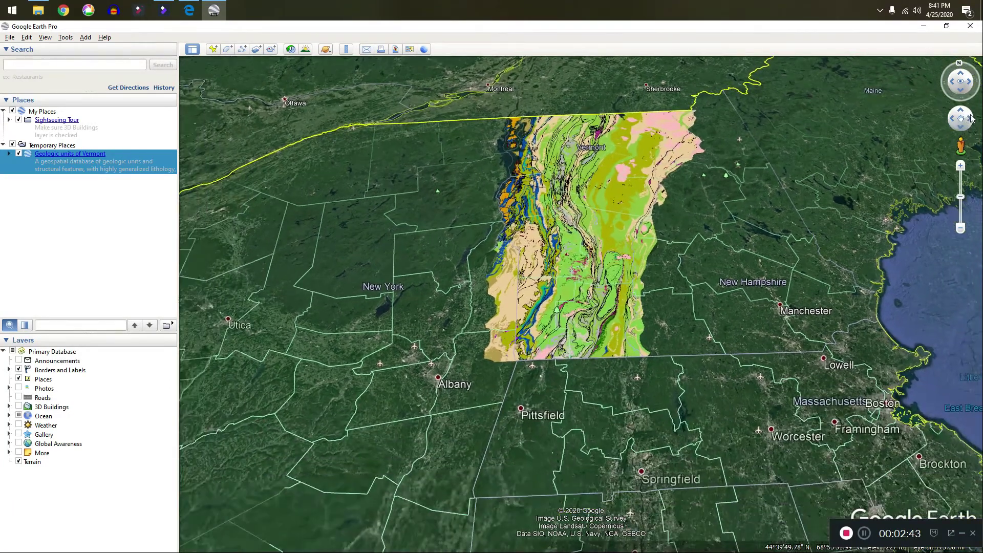
left_click(971, 118)
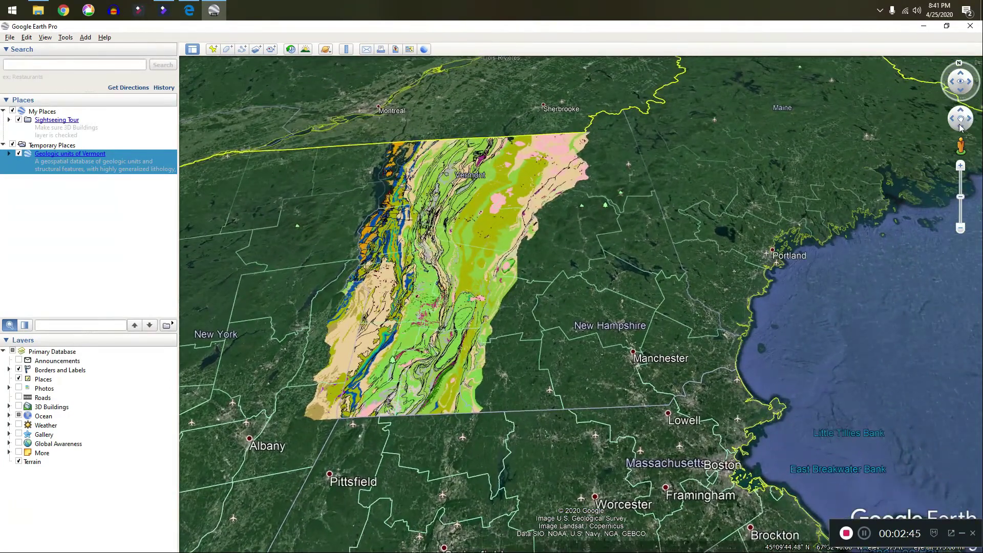
left_click(960, 113)
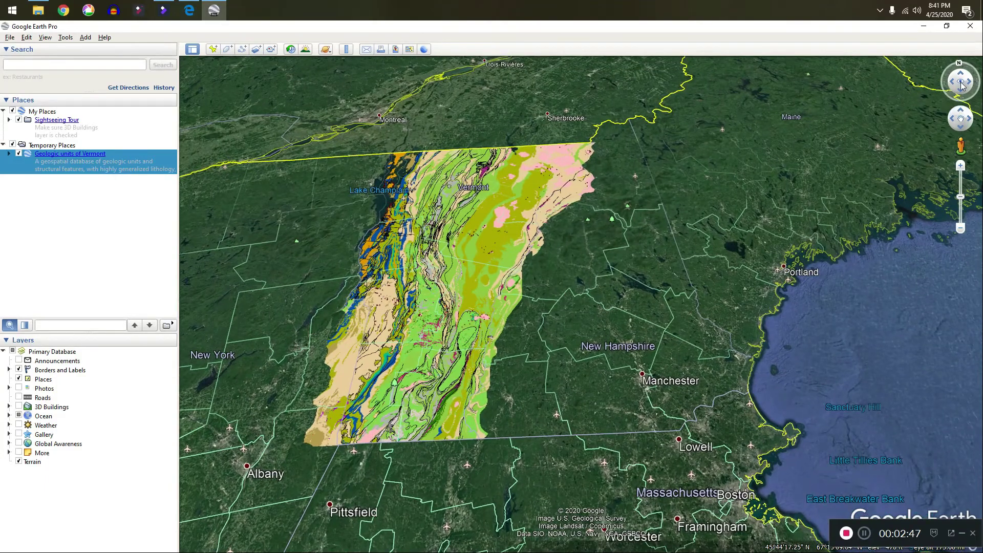
left_click(962, 86)
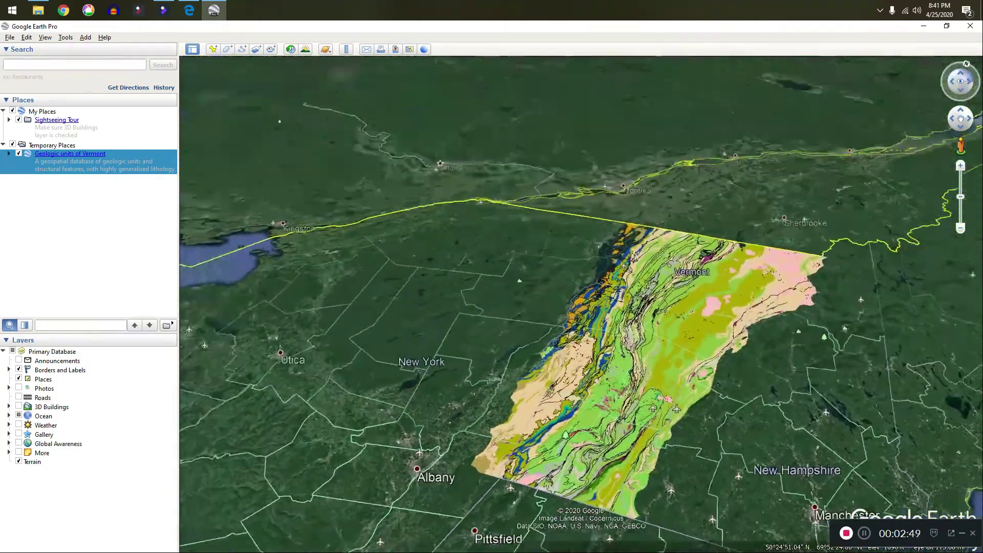
left_click_drag(962, 83, 925, 81)
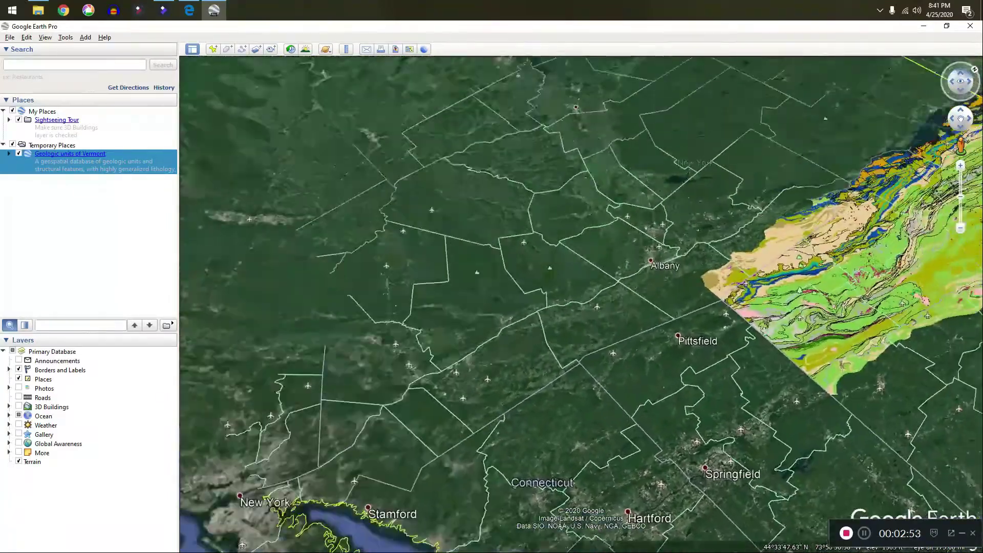
left_click_drag(669, 155, 575, 158)
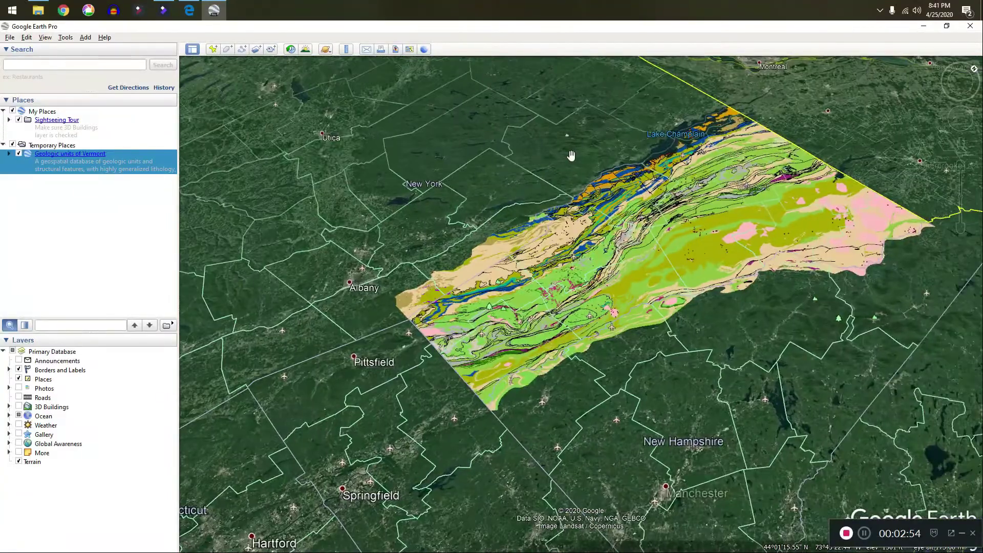
left_click(962, 67)
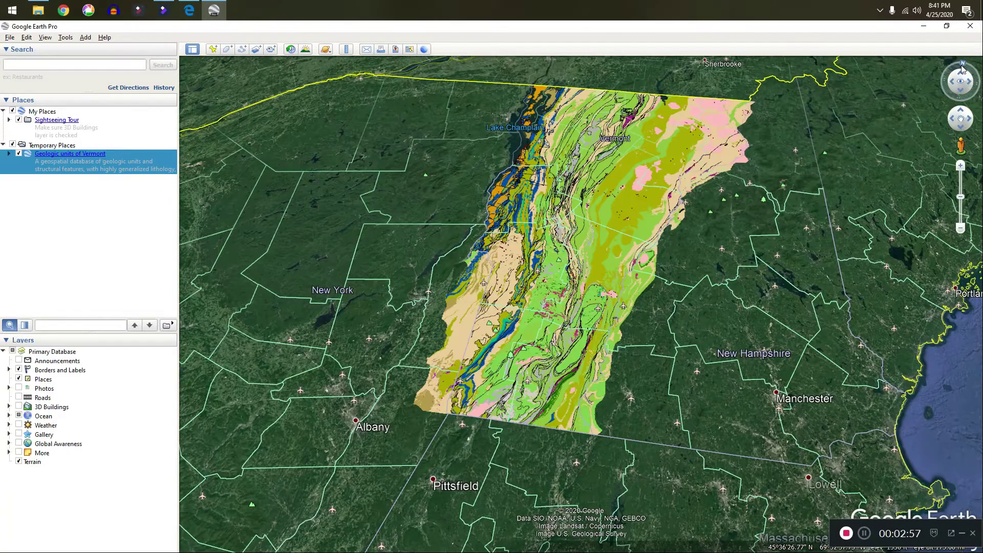
left_click(960, 166)
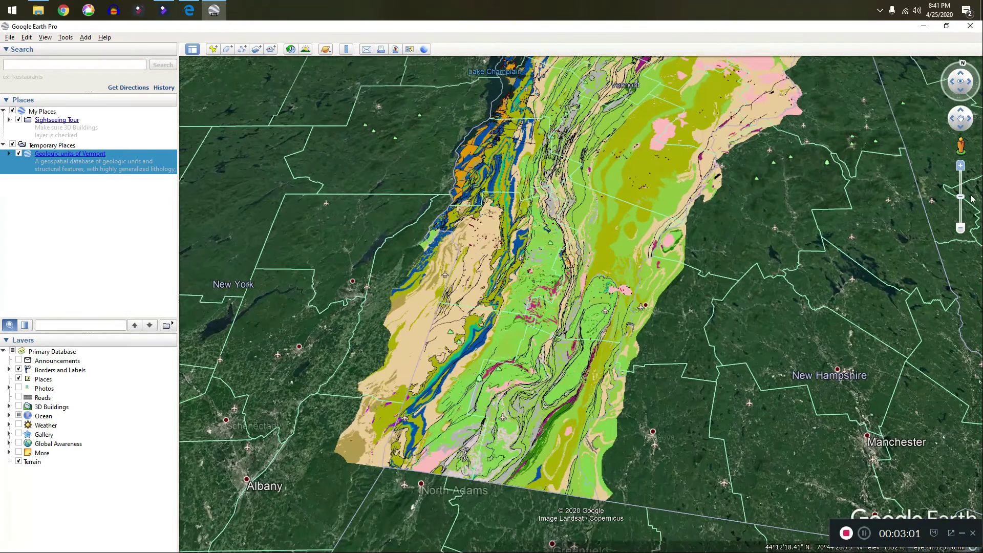
left_click(960, 226)
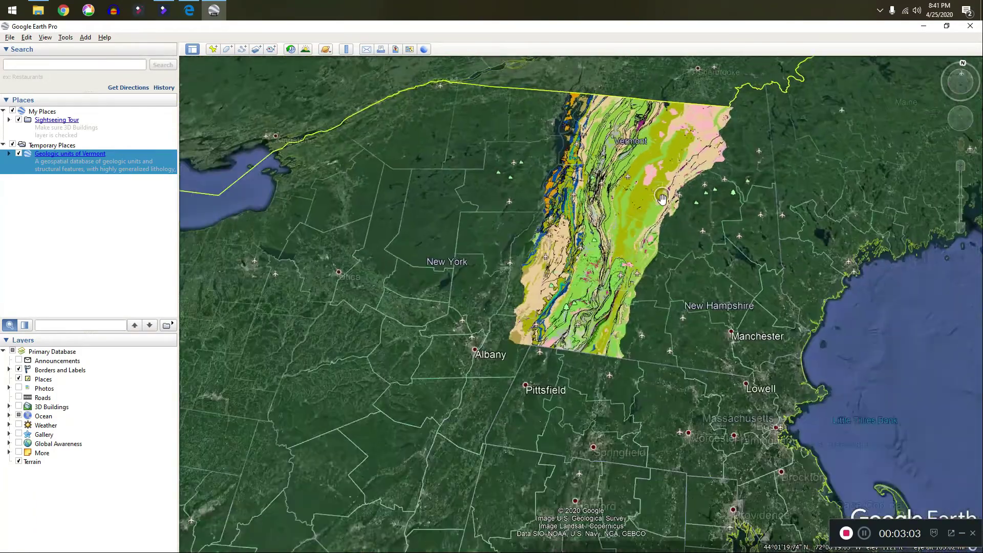
scroll(662, 199, "up", 3)
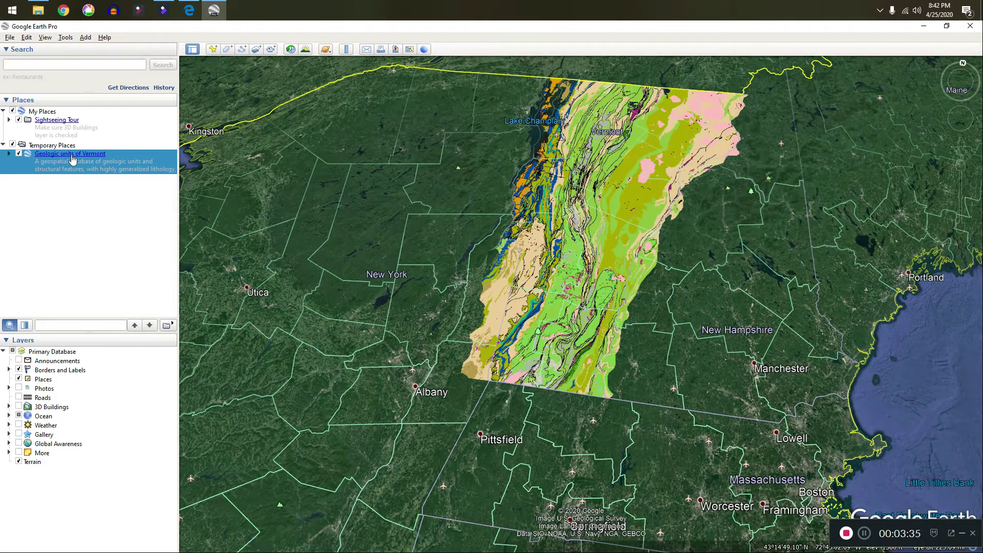
left_click(9, 154)
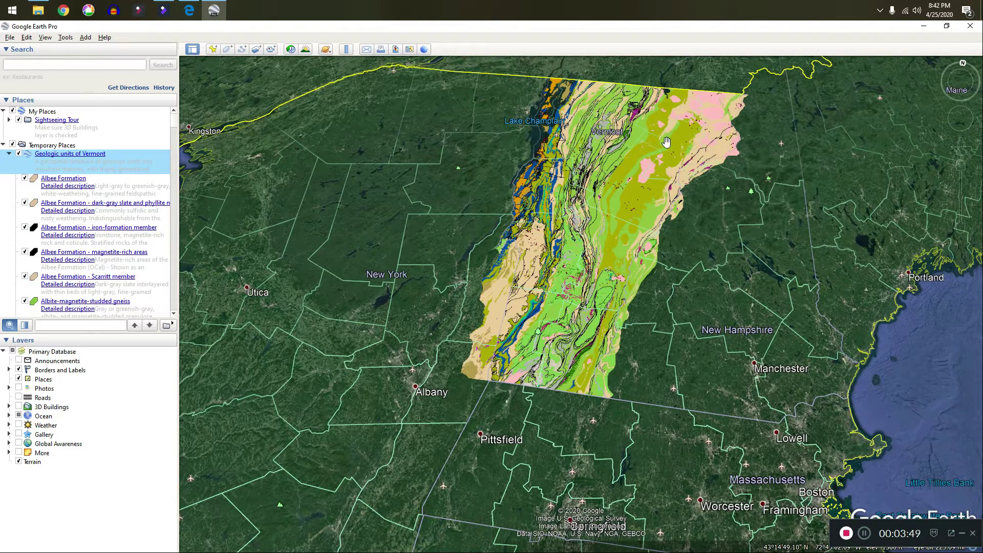
left_click(10, 153)
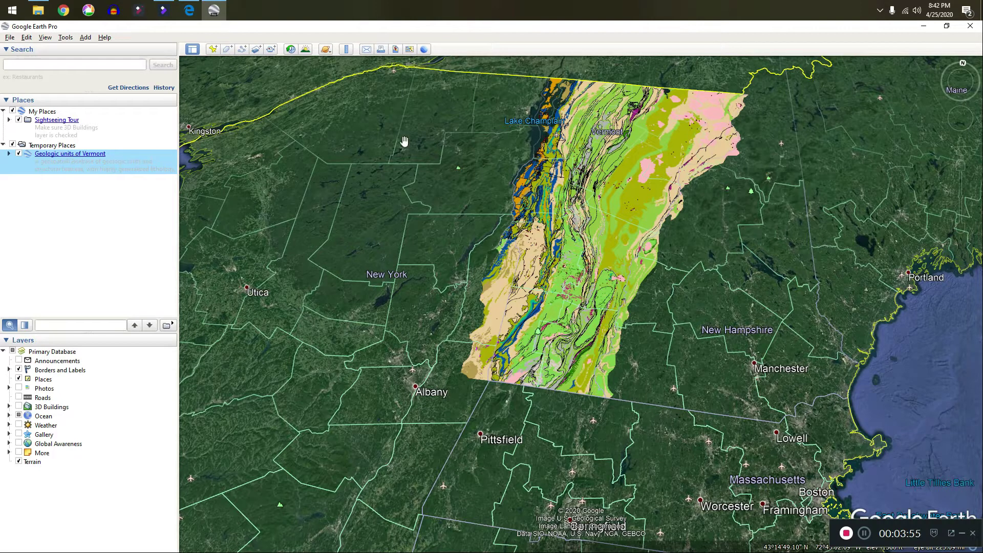
Step: Search for "burlington, vt" and fly to it on the map
left_click(68, 65)
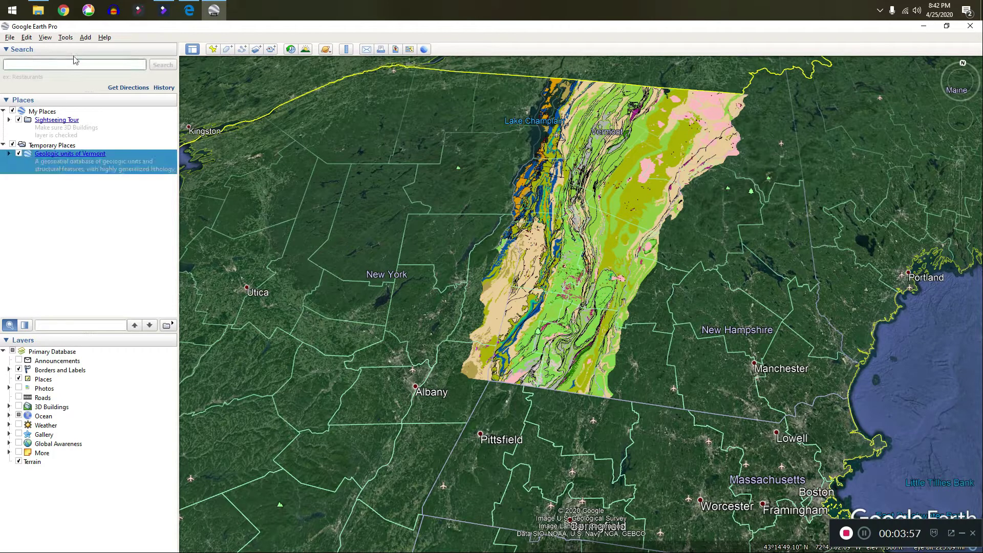
type("burli")
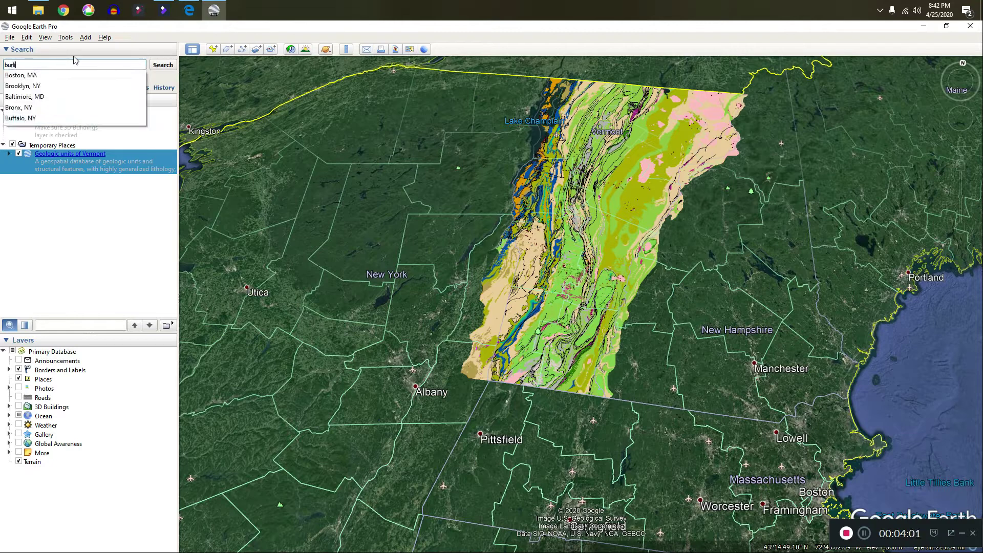
type("ngton, vt")
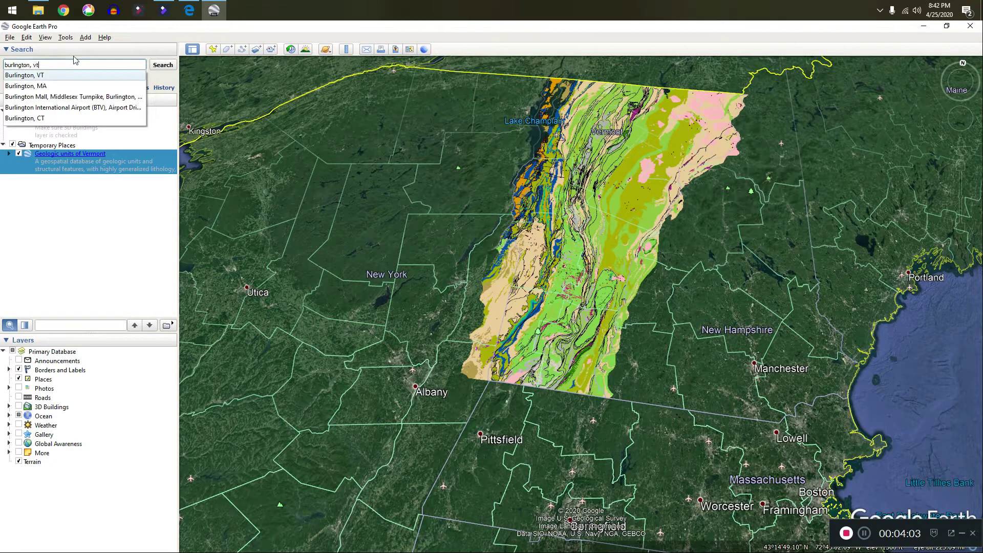
key("Return")
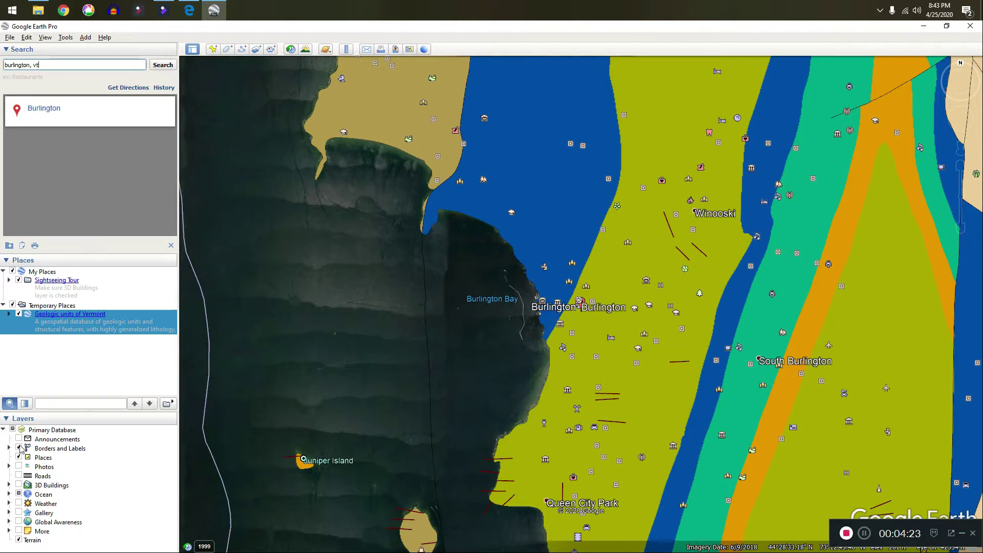
Step: Toggle the Borders and Labels layer off and back on, and hide the Places layer
left_click(19, 448)
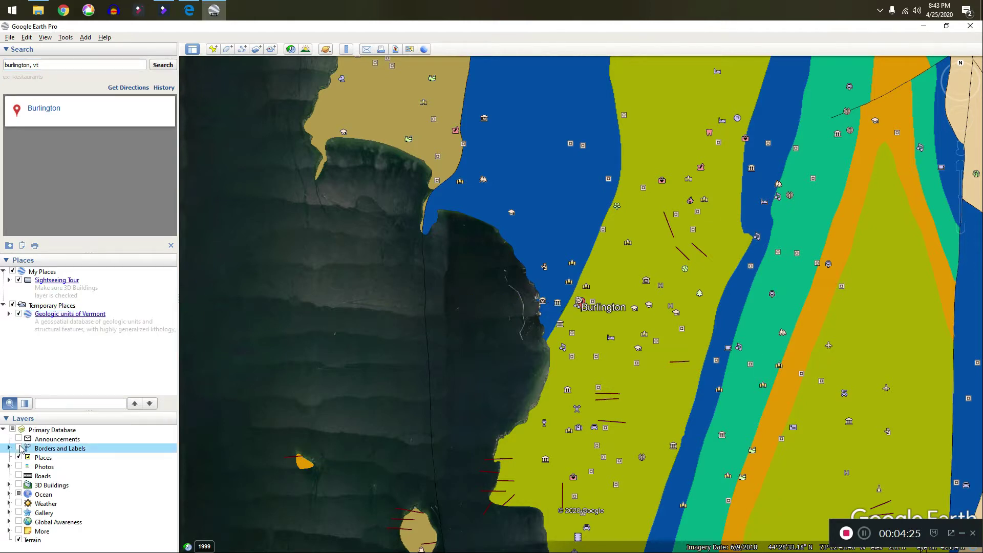
left_click(19, 448)
left_click(19, 459)
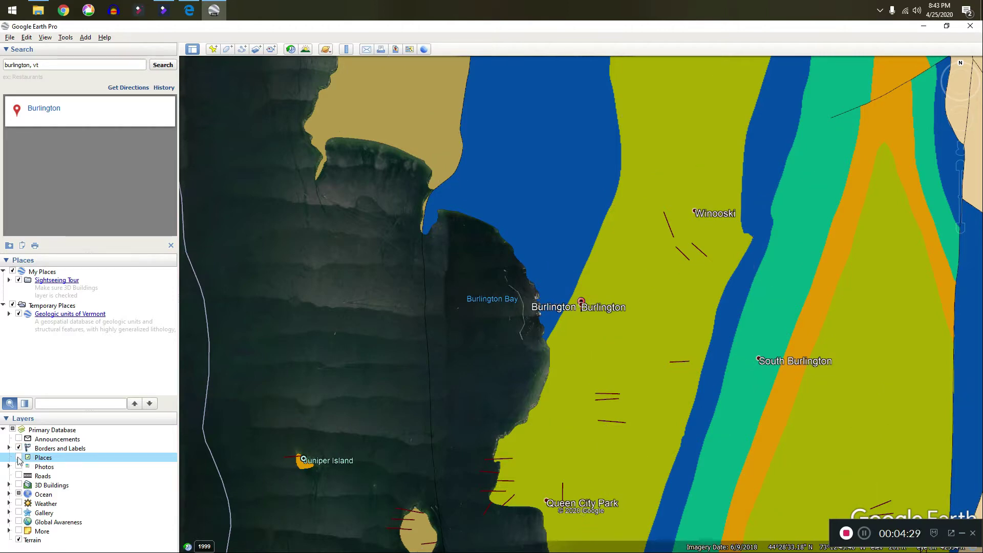
Step: Show the 3D Buildings layer over the Burlington area and hide it again
left_click(19, 485)
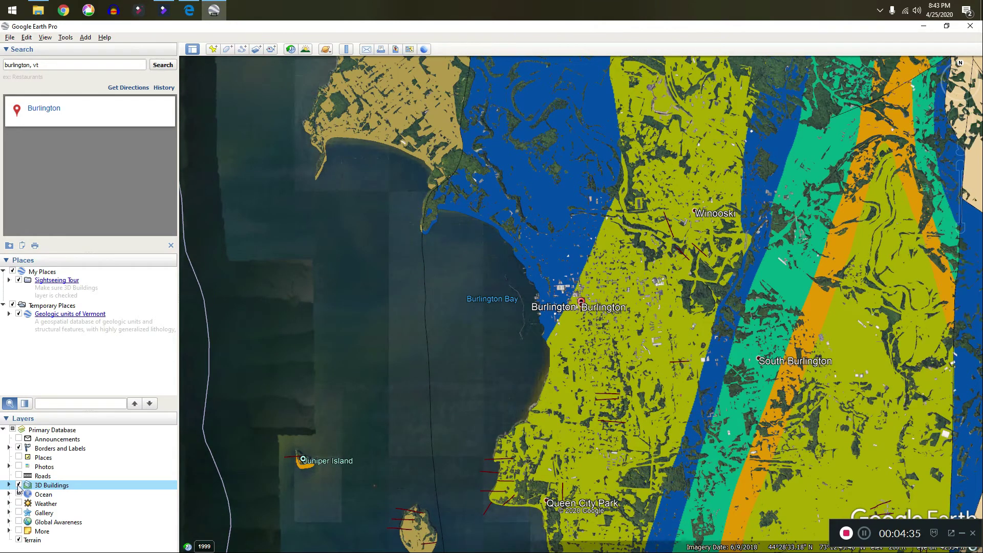
left_click(19, 485)
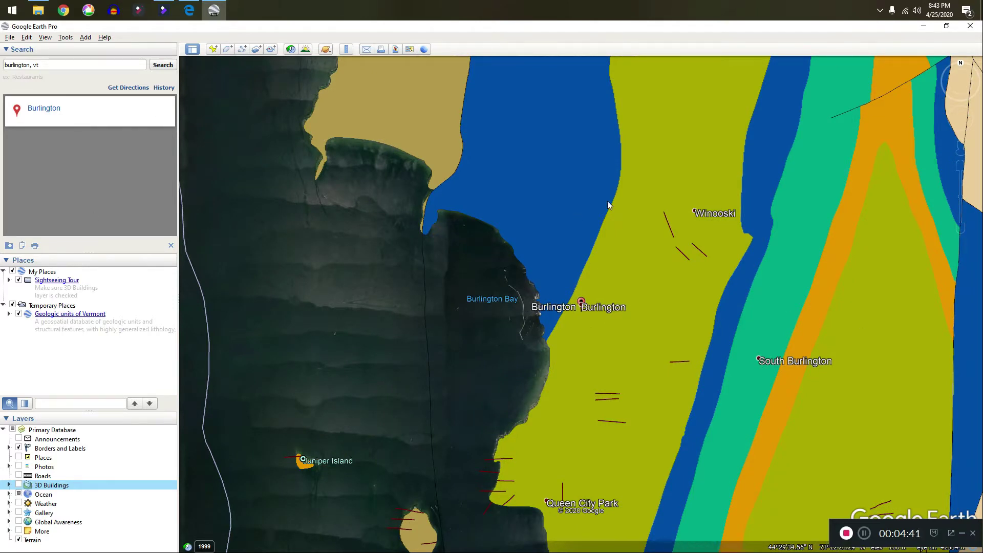
Step: Open the properties of the Geologic units of Vermont folder and force all its contents to share one style
right_click(77, 311)
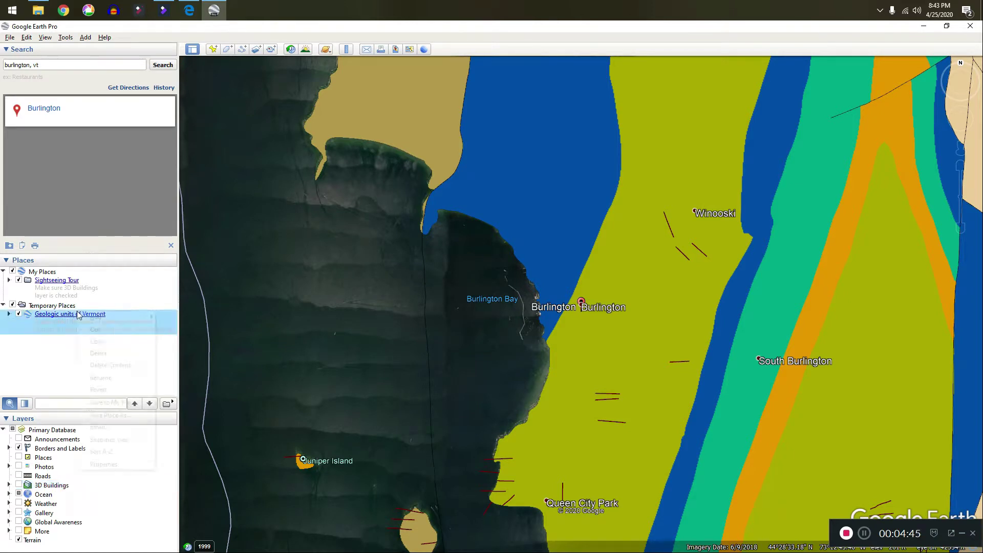
mouse_move(94, 319)
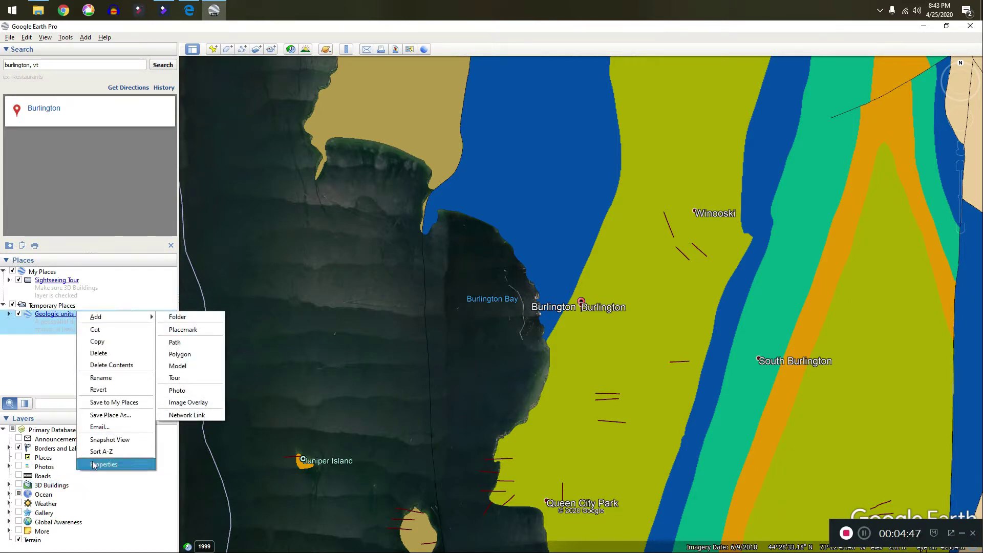
left_click(97, 464)
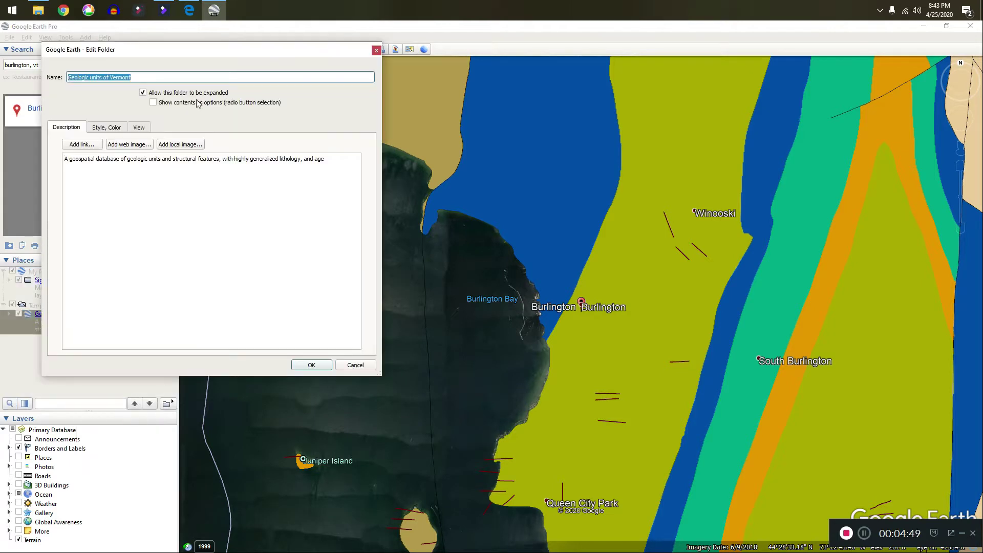
left_click(105, 128)
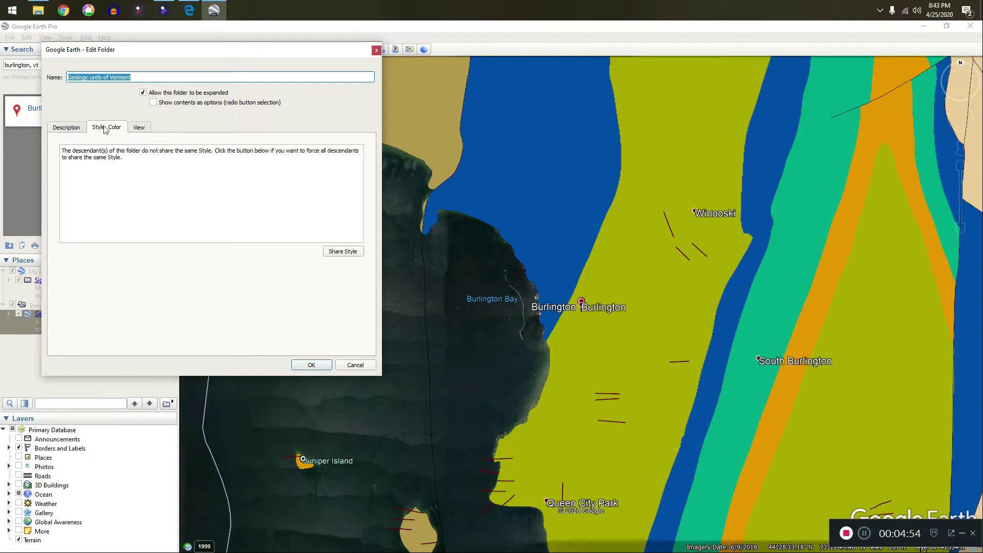
left_click(340, 254)
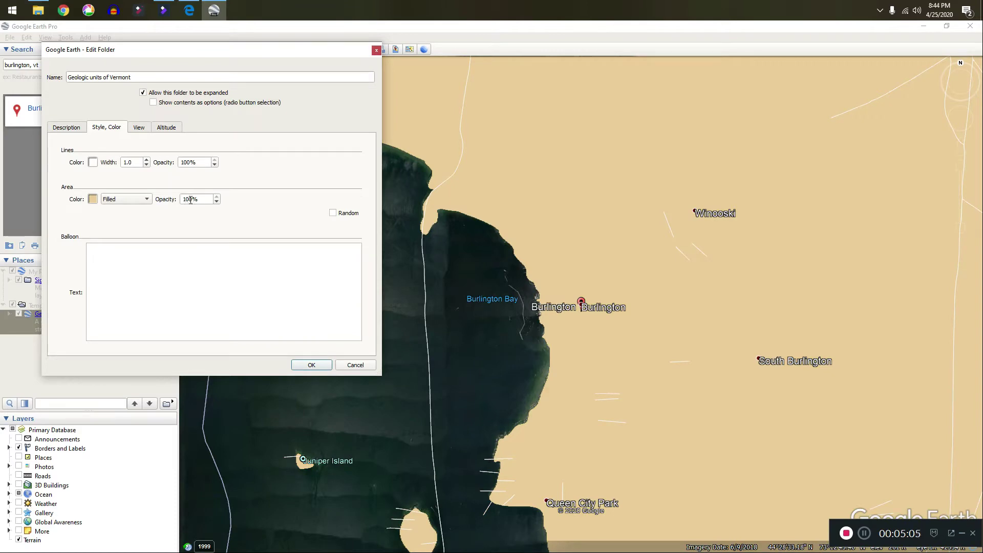
Step: Set the area opacity of the geologic units to 50%
left_click_drag(188, 200, 152, 198)
key("Delete")
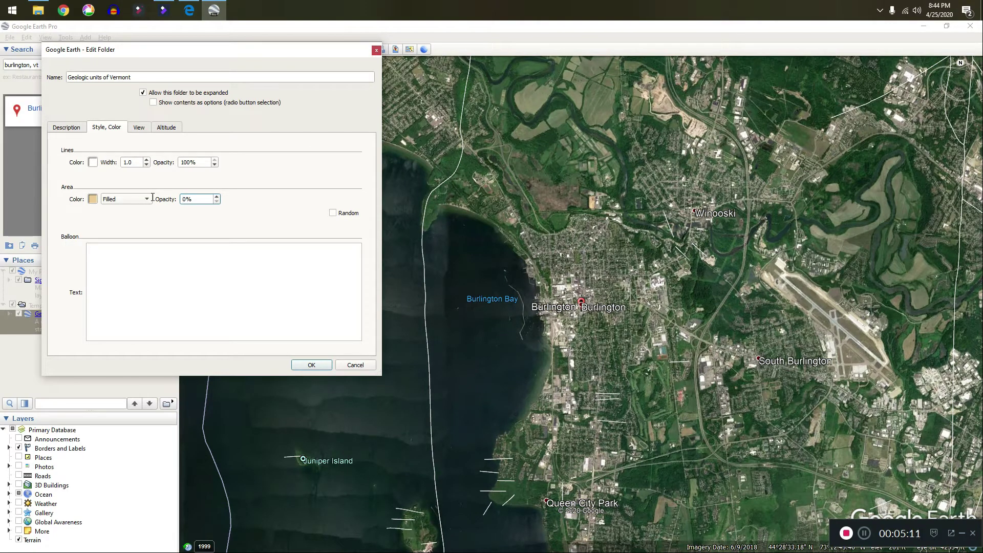
type("5")
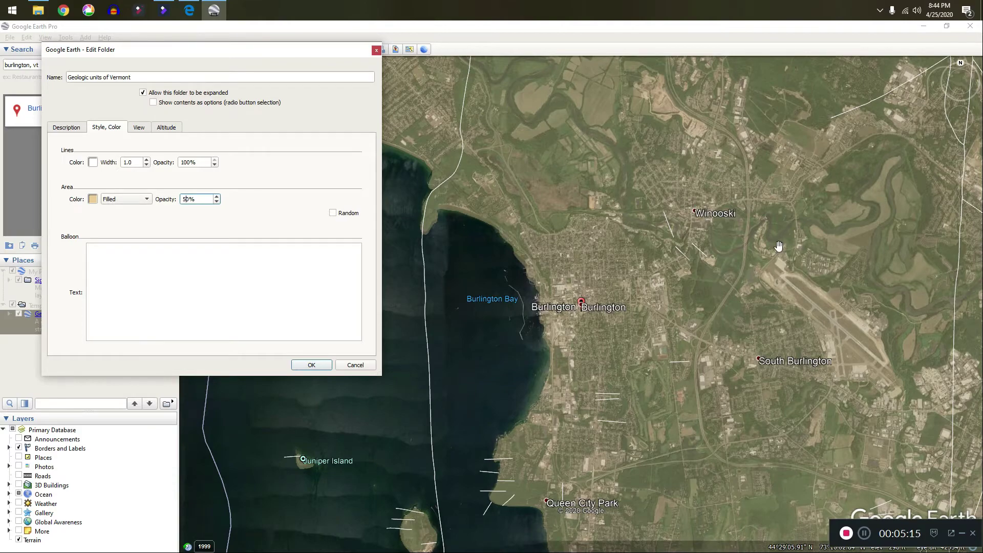
Step: Give the geologic unit areas random colors and apply the folder's style changes
scroll(770, 248, "down", 5)
scroll(770, 248, "down", 3)
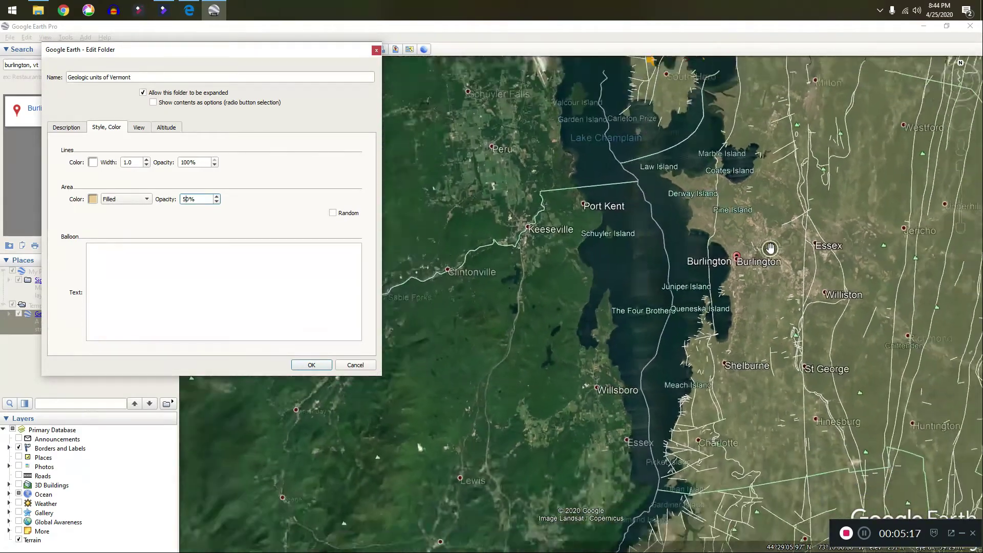
scroll(891, 270, "down", 3)
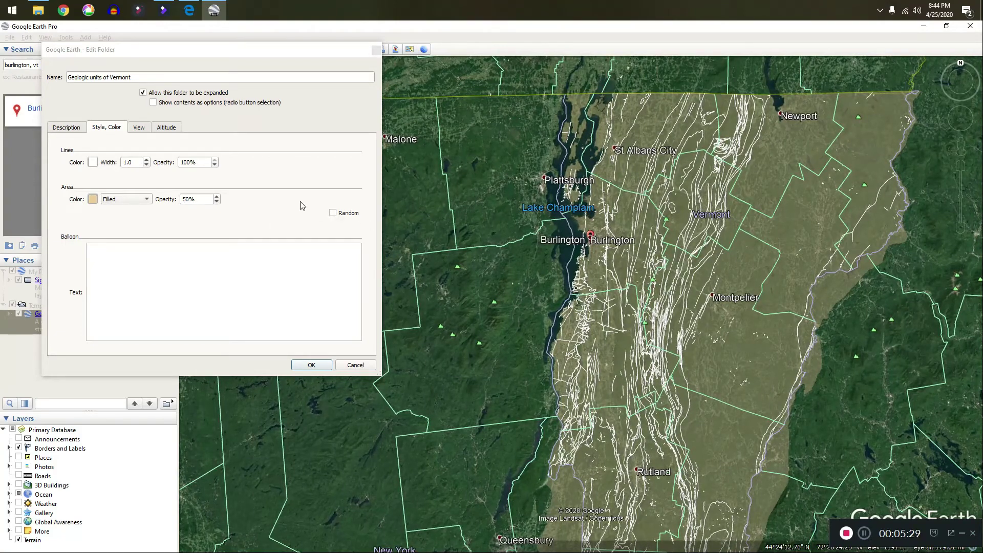
left_click(333, 213)
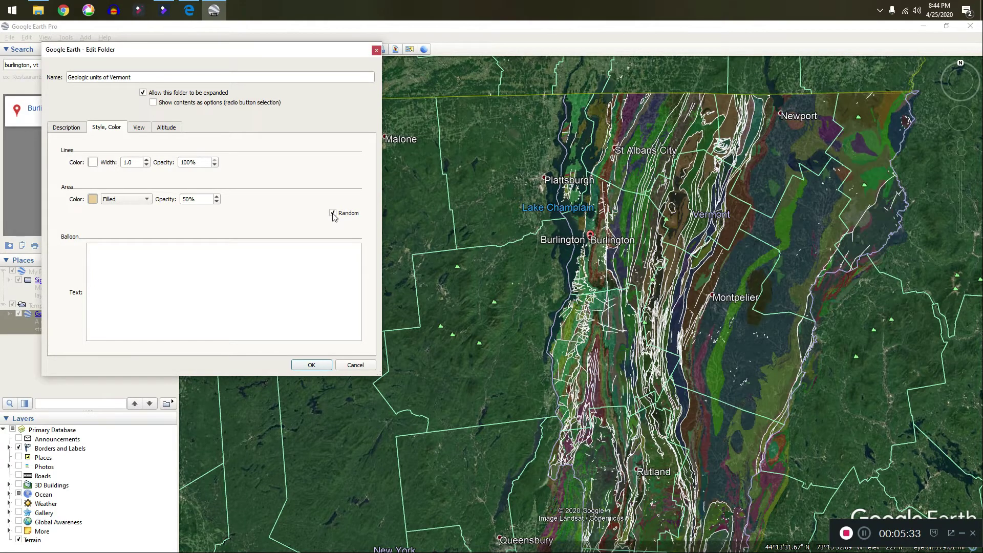
left_click(310, 365)
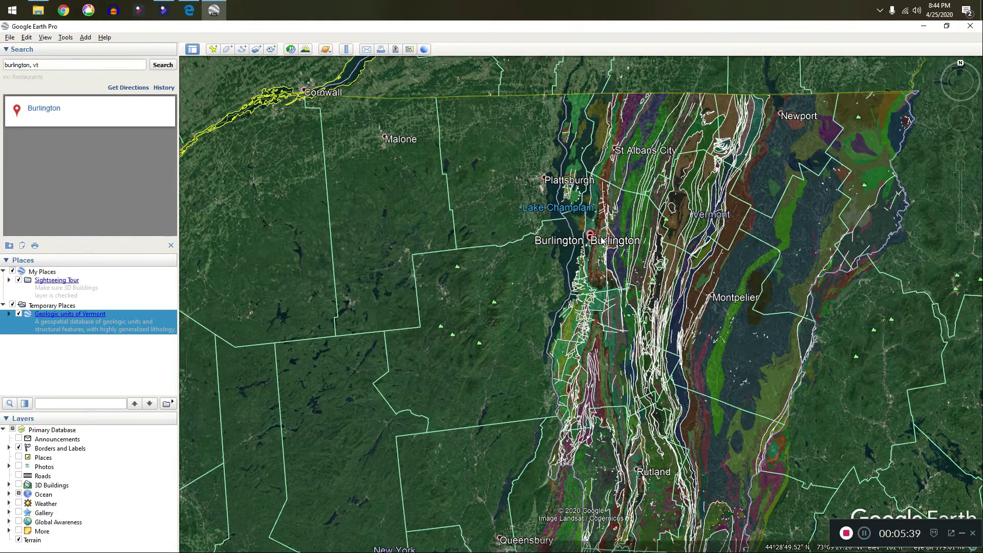
Step: Read the descriptions of the dark, orange and red geologic units between Burlington and South Burlington
scroll(602, 240, "down", 2)
scroll(596, 238, "up", 5)
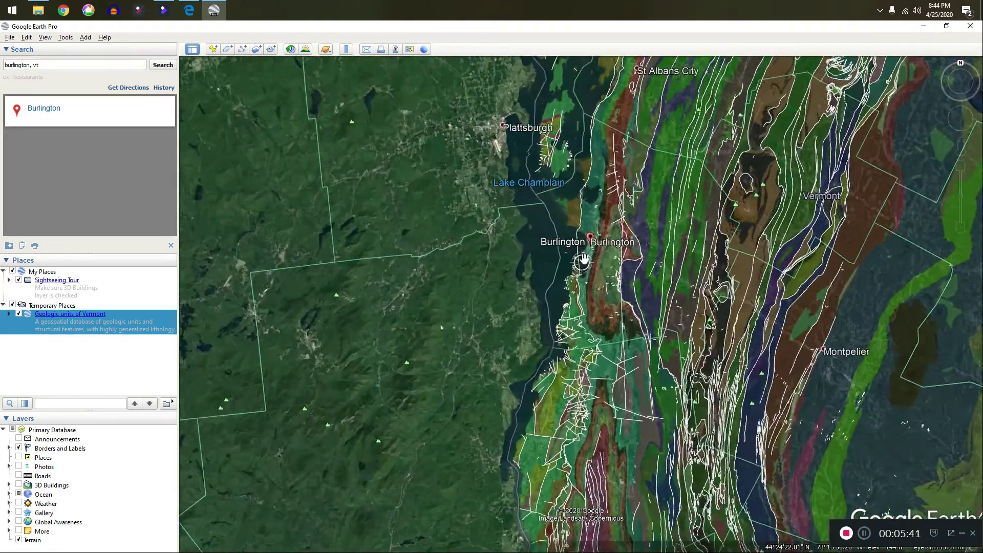
scroll(584, 258, "up", 5)
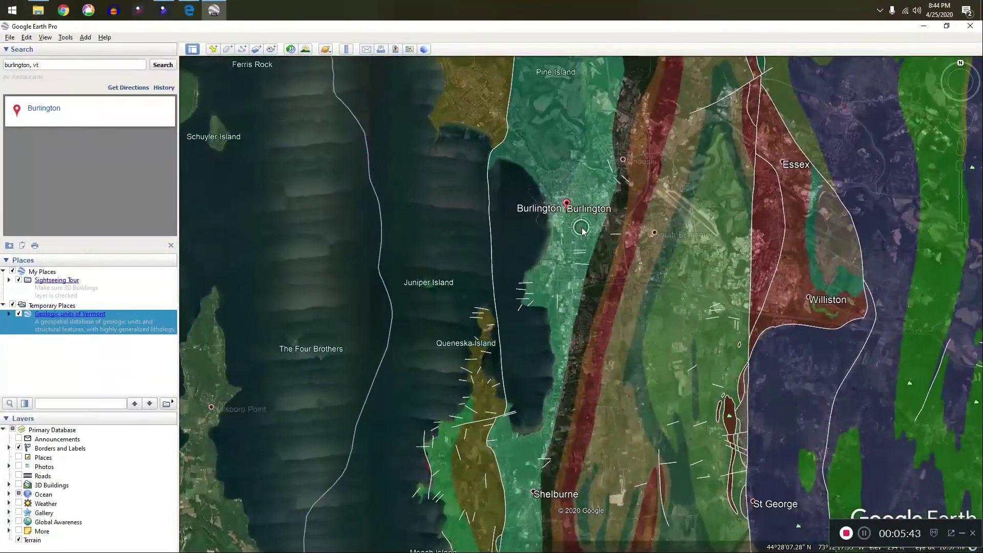
scroll(582, 230, "up", 5)
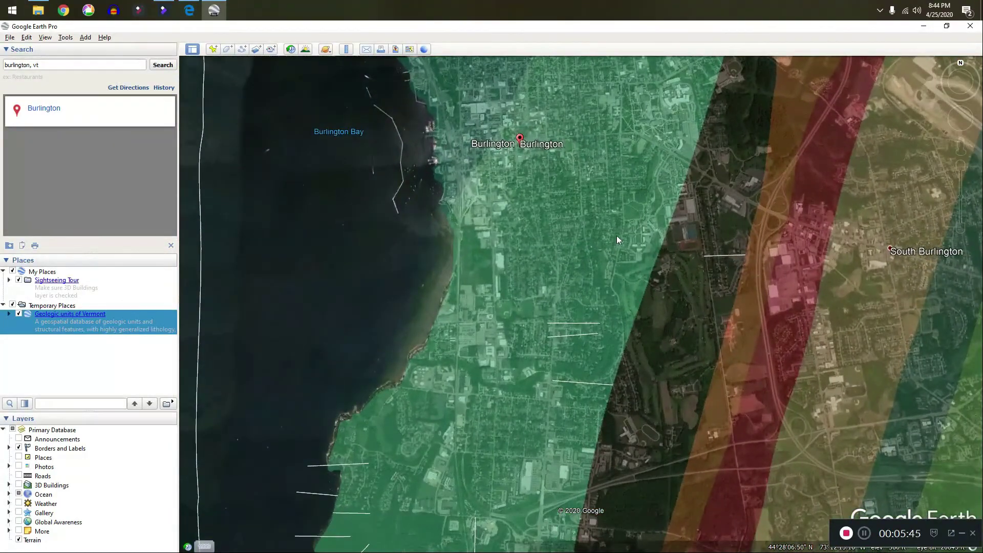
left_click_drag(694, 239, 470, 414)
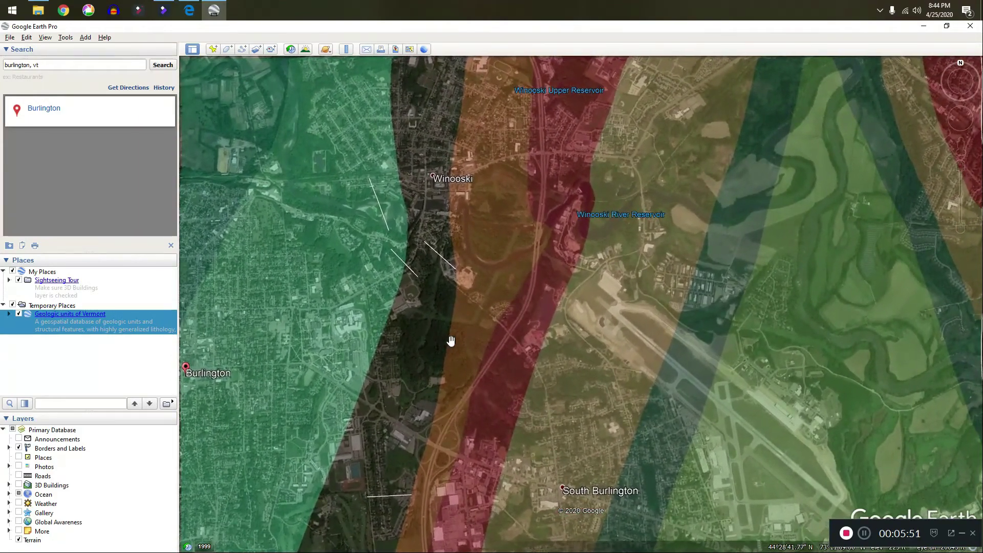
left_click(452, 341)
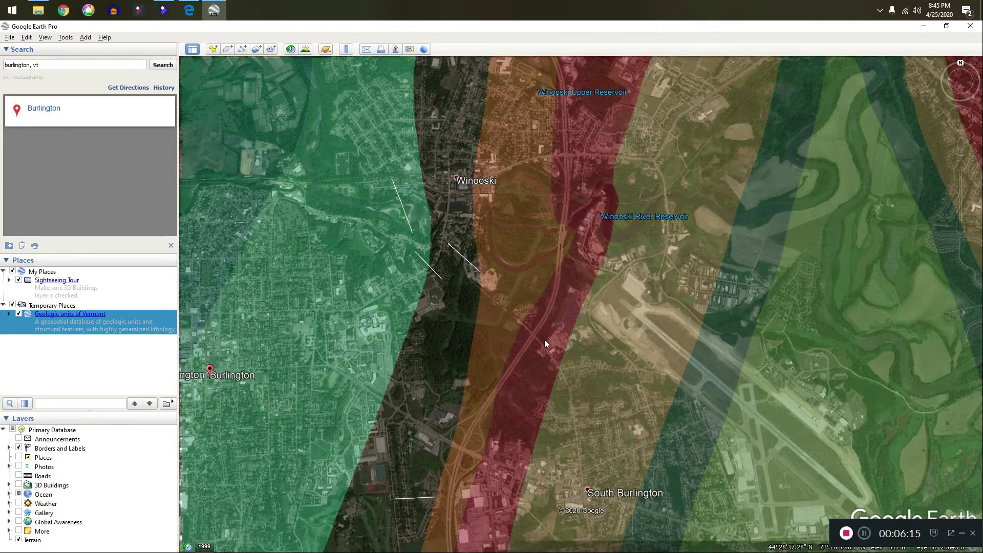
left_click(451, 324)
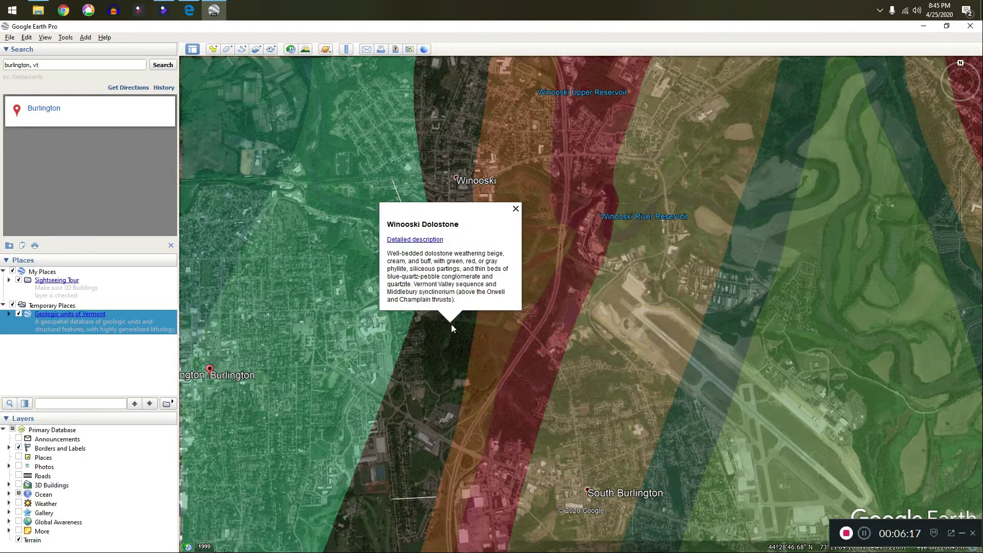
left_click(489, 324)
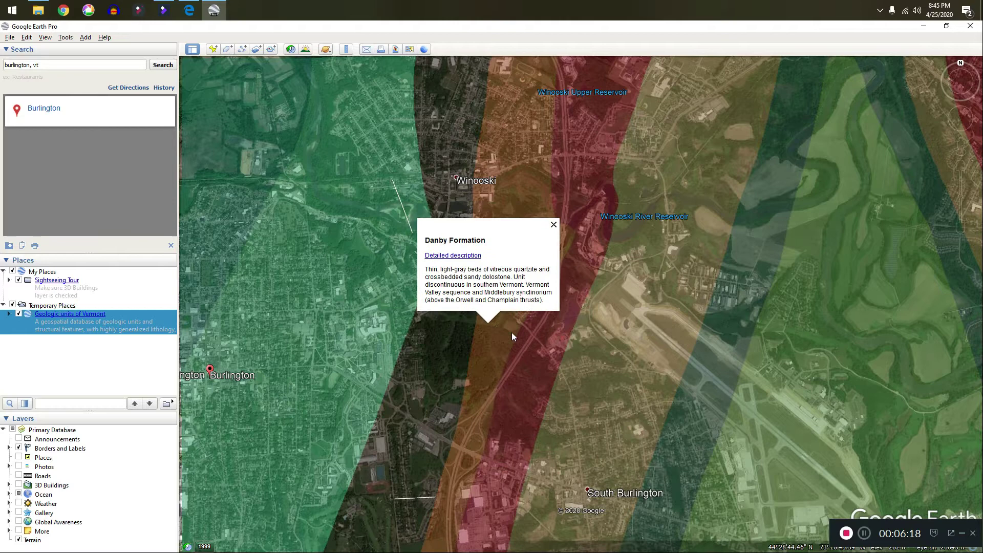
left_click(529, 359)
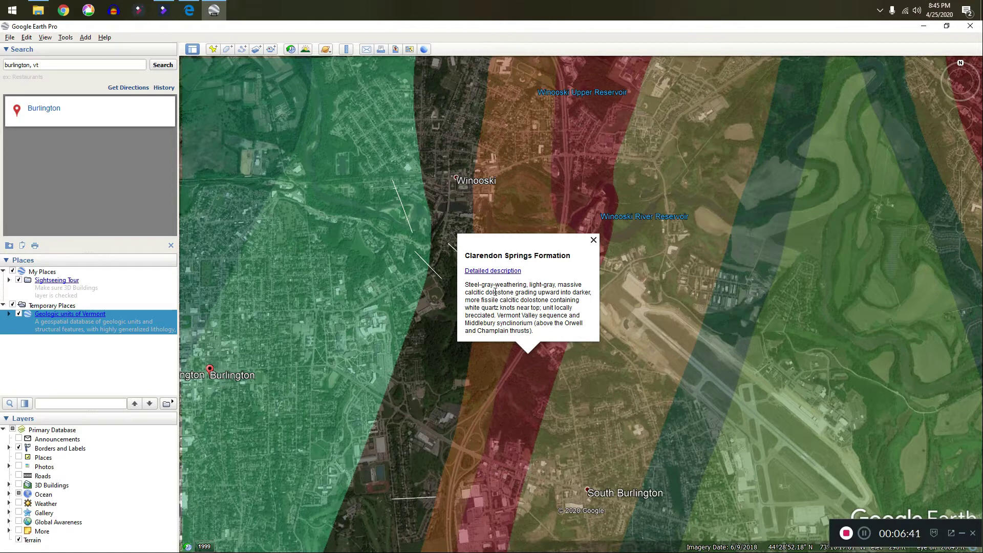
left_click(482, 355)
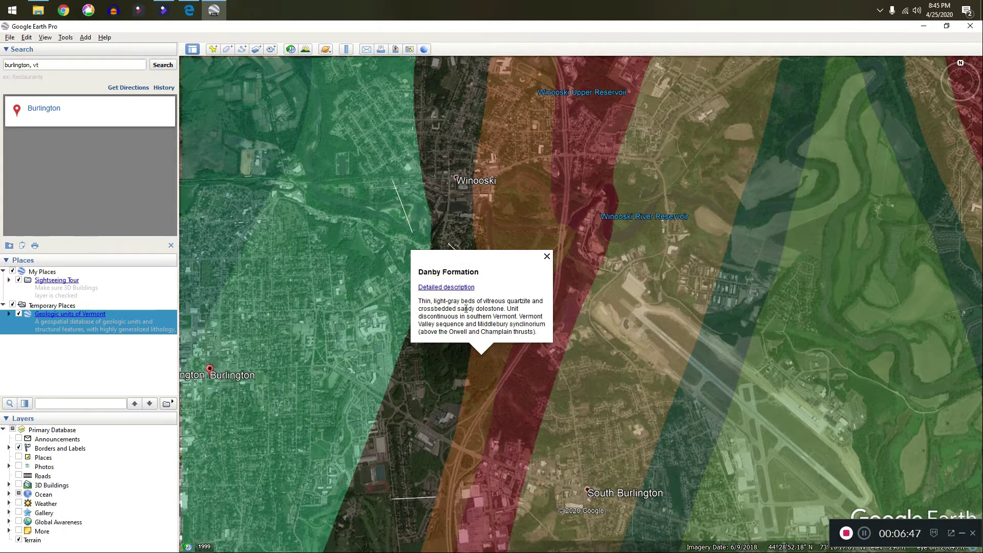
left_click(431, 353)
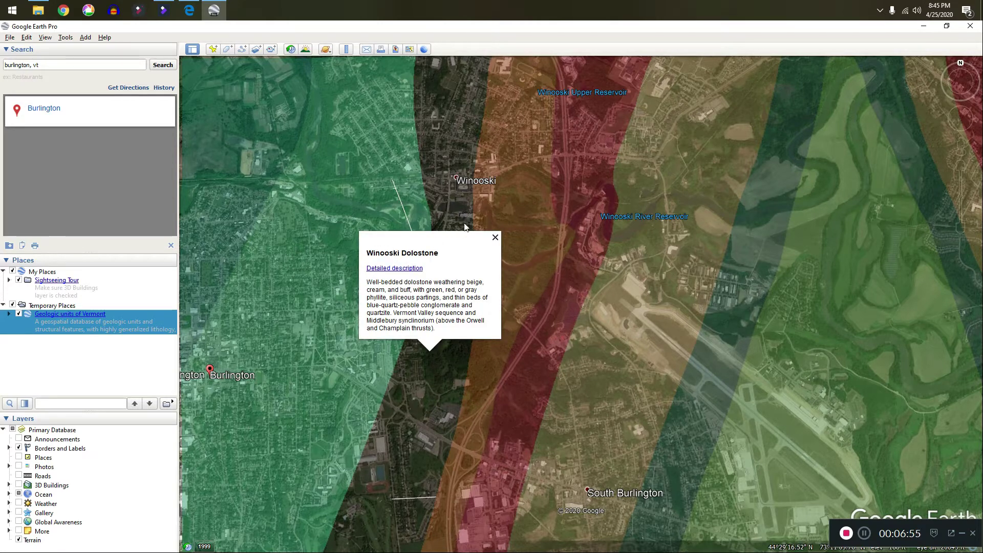
left_click(495, 238)
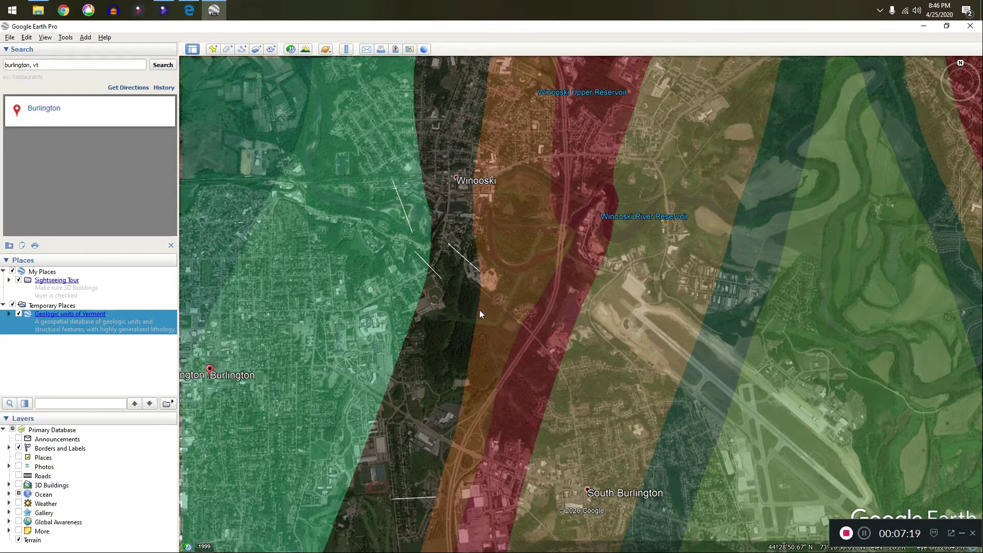
Step: Compare the descriptions of the dark, orange and red units south of Winooski once more, and close the description
left_click(451, 309)
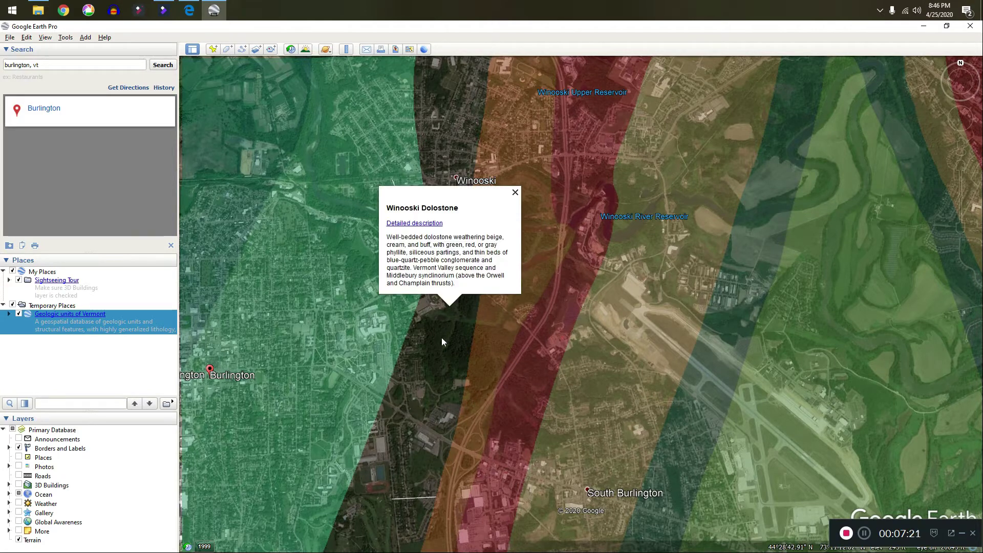
left_click(494, 328)
left_click(522, 358)
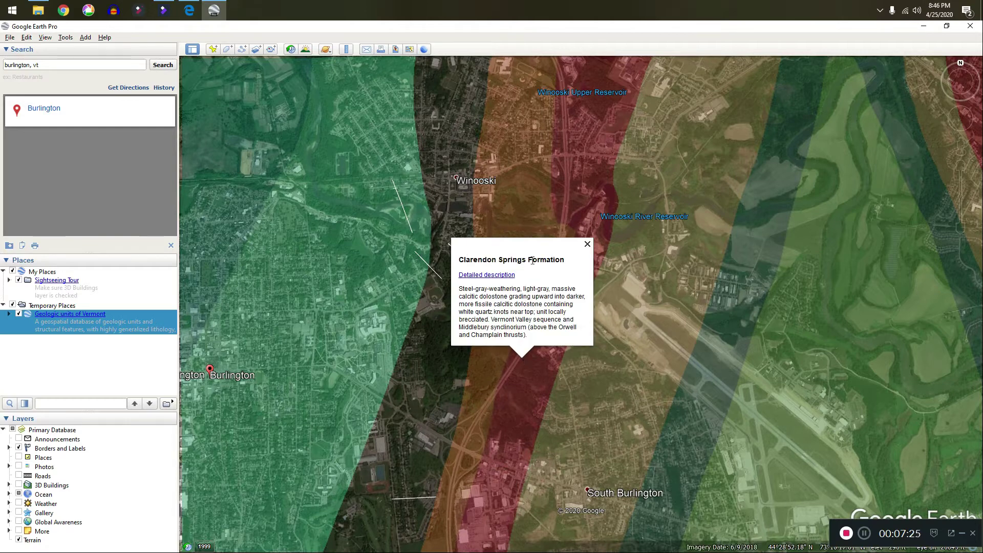
left_click(588, 245)
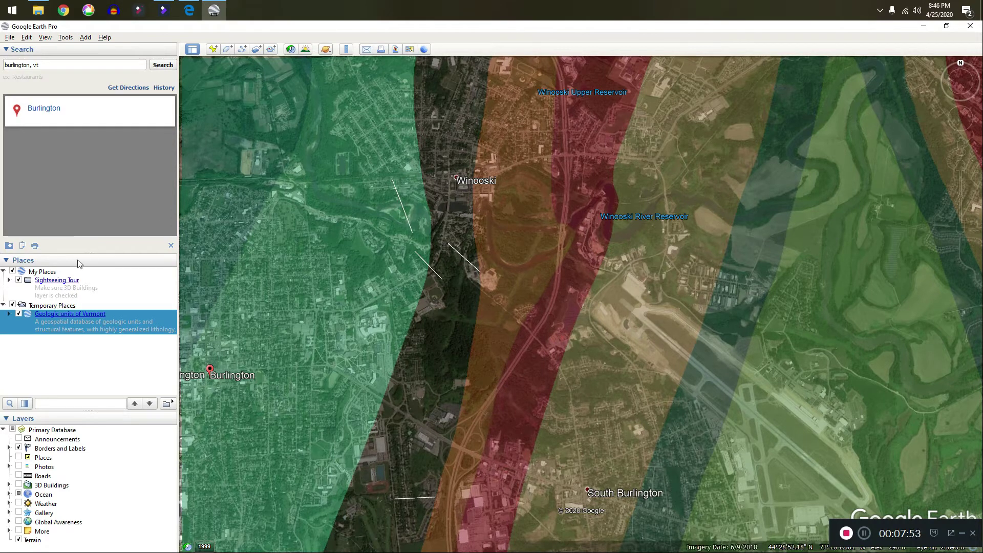
Step: Hide the Geologic units of Vermont overlay to view the bare imagery, and show it again
left_click(19, 314)
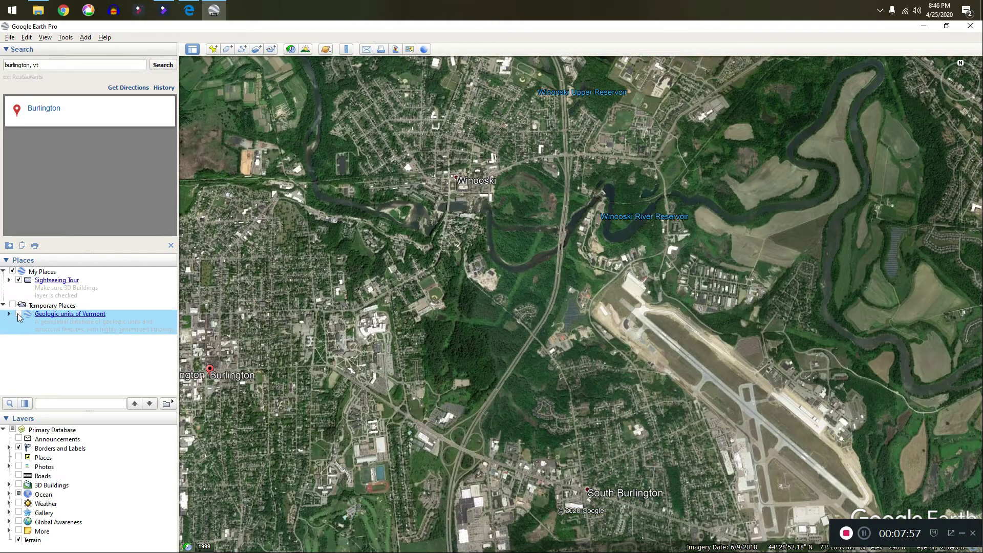
left_click(19, 314)
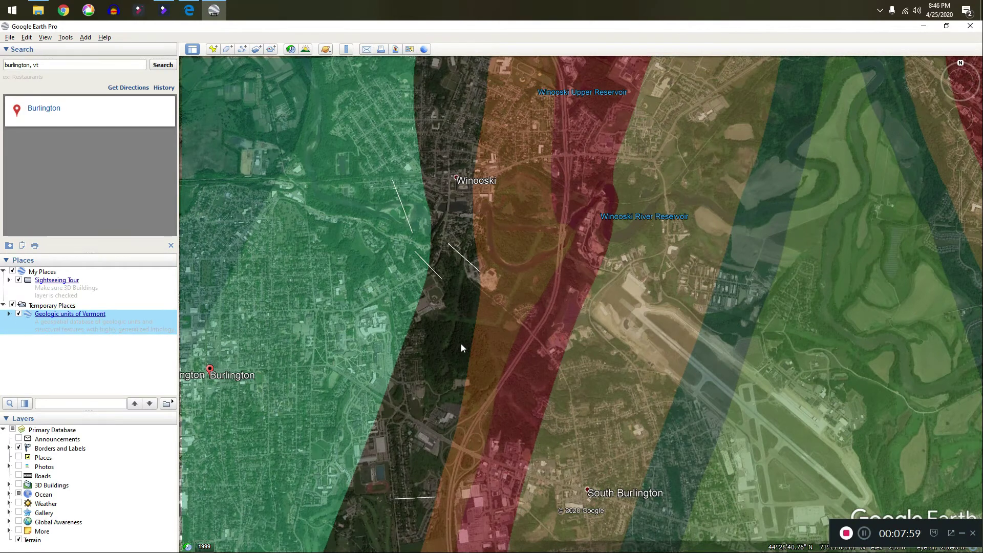
Step: Add a placemark named "Bedrock exposure" near the boundary of the orange and red units southeast of Winooski
scroll(466, 339, "up", 3)
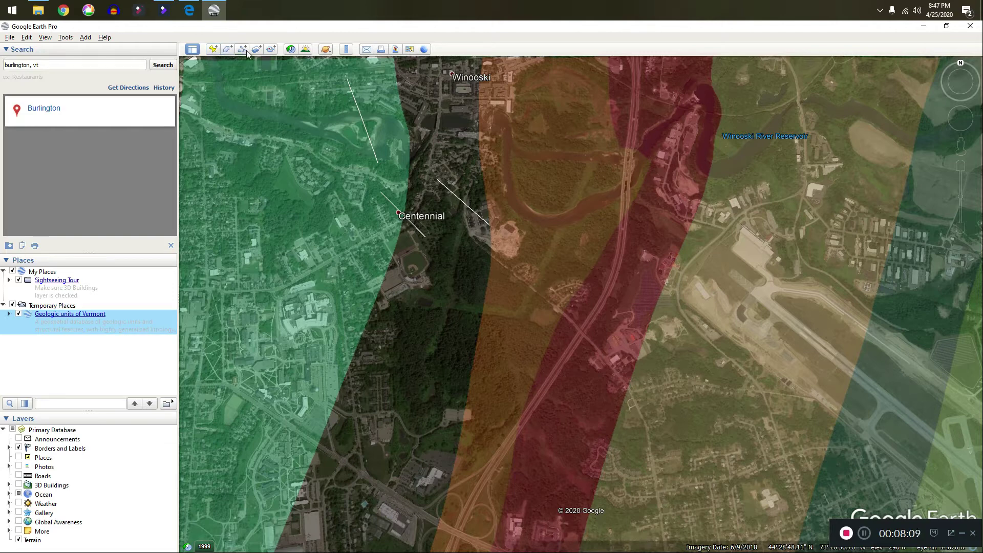
left_click(213, 49)
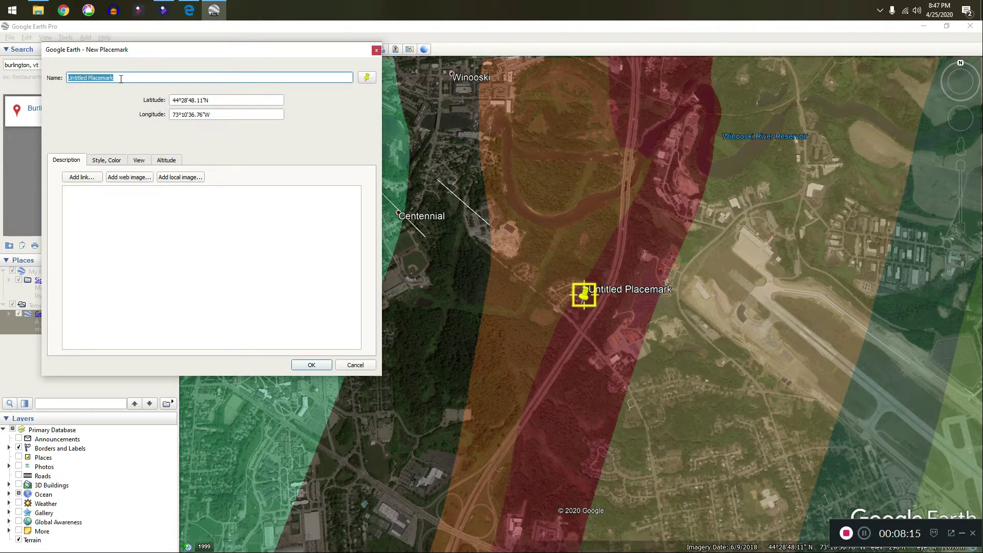
type("B")
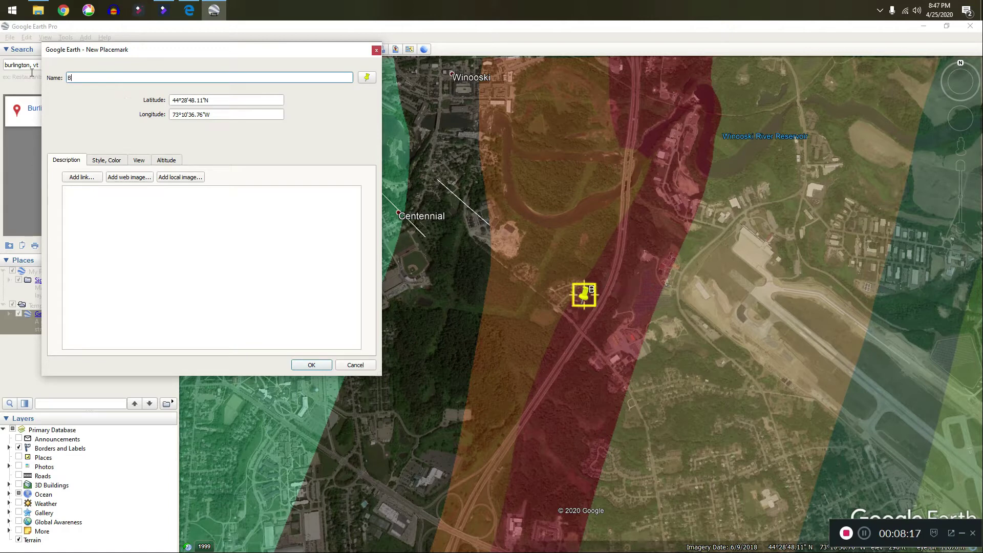
type("edrock exposure")
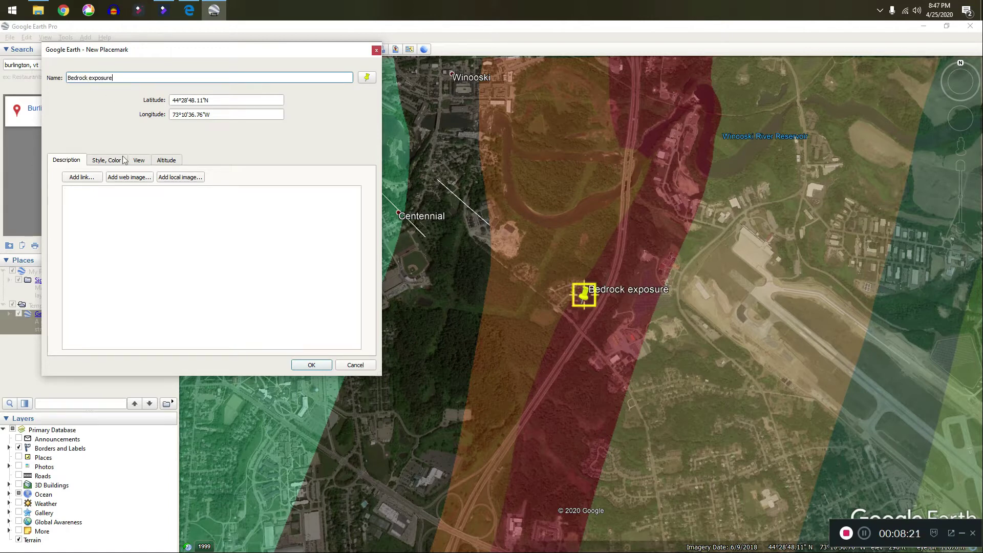
Step: Set the new placemark's icon color to bright green (#55ff00)
left_click(108, 161)
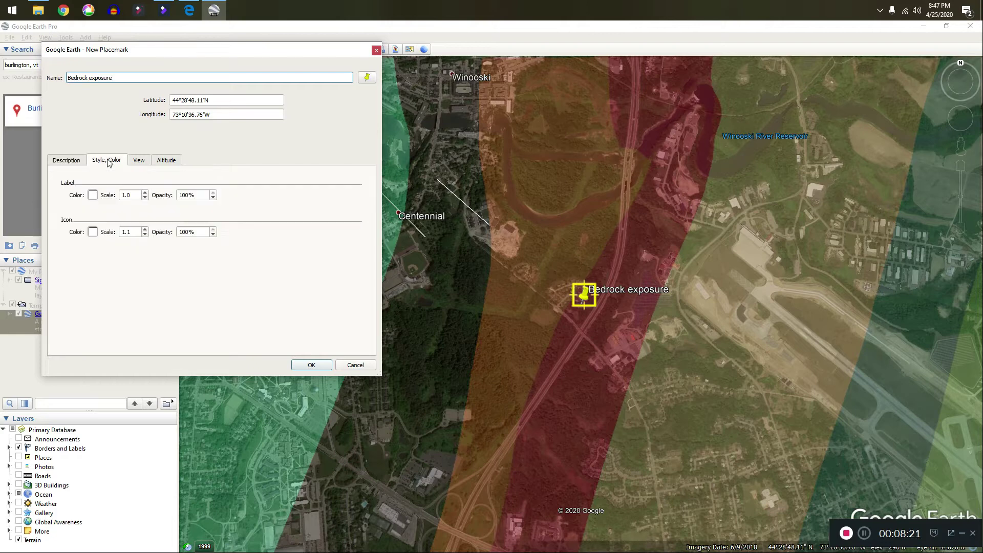
left_click(93, 233)
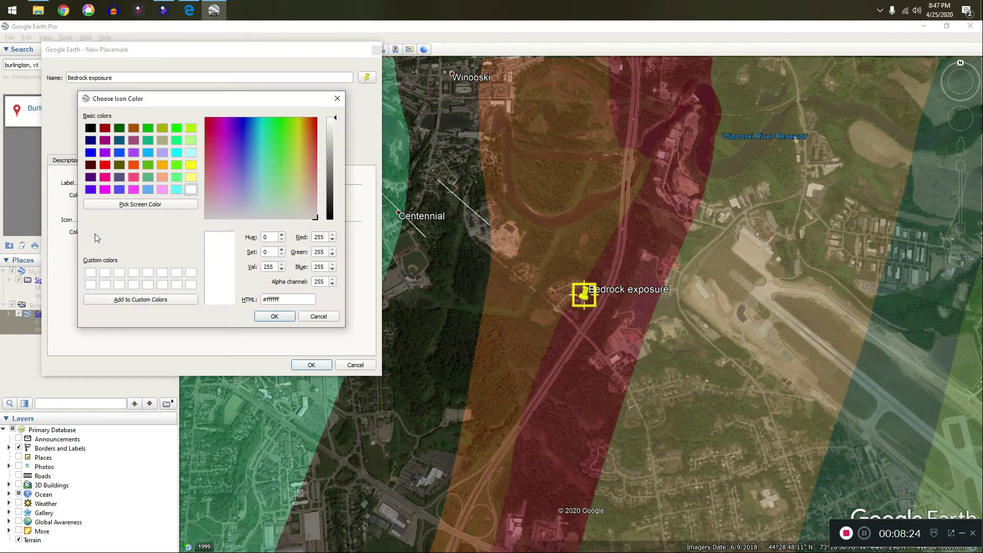
left_click(175, 164)
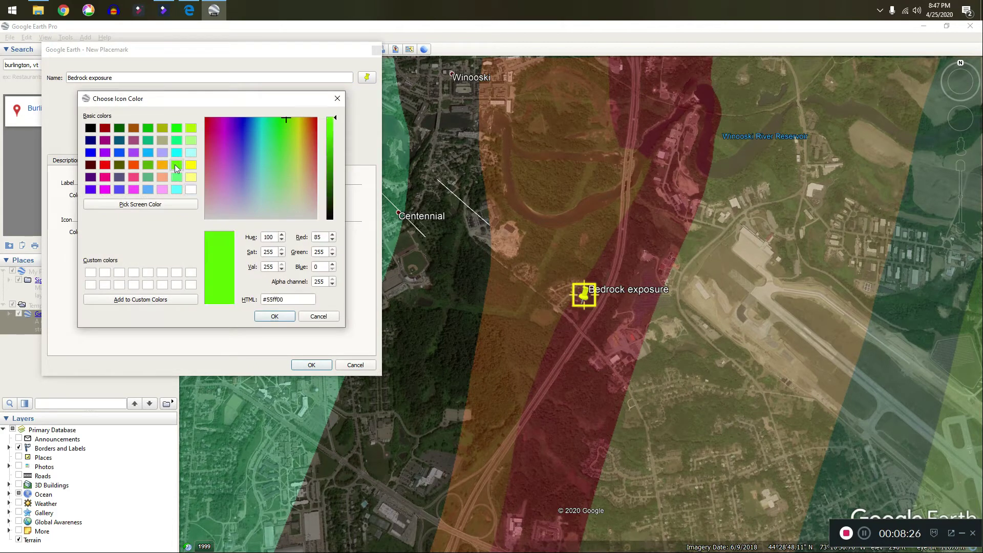
left_click(274, 316)
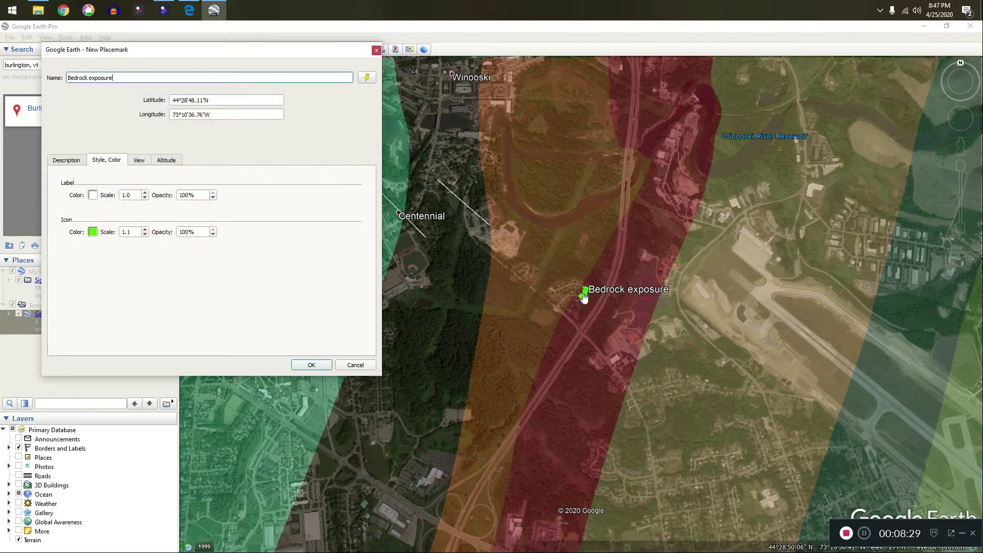
Step: Move the Bedrock exposure placemark southwest to just east of the small parking lot, change its icon to the anchor, and save it
left_click_drag(584, 297, 480, 423)
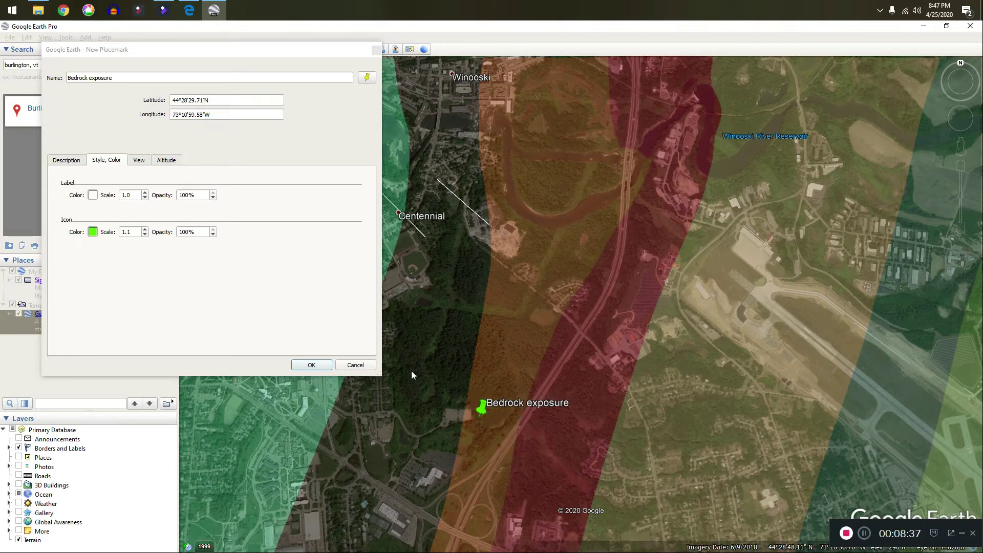
left_click(367, 78)
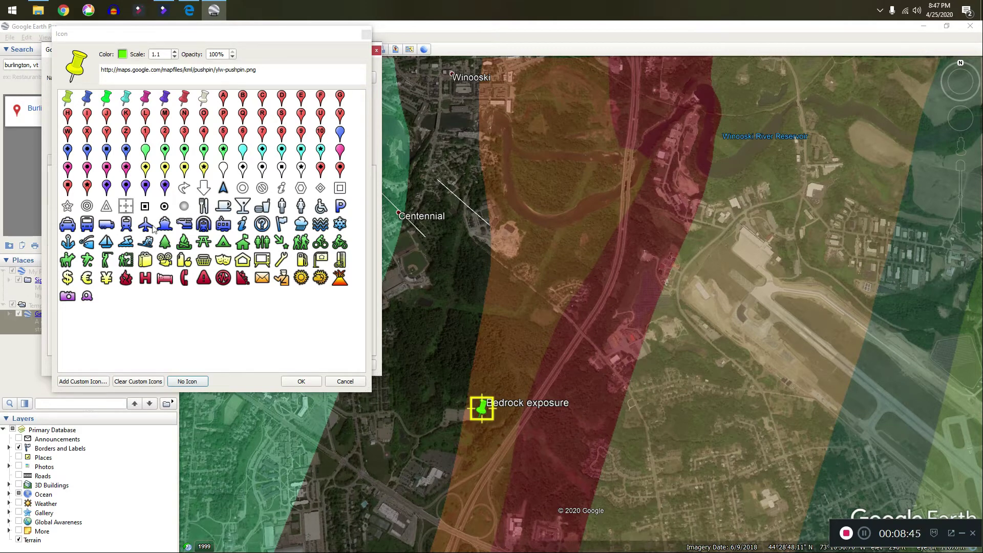
left_click(68, 243)
left_click(303, 381)
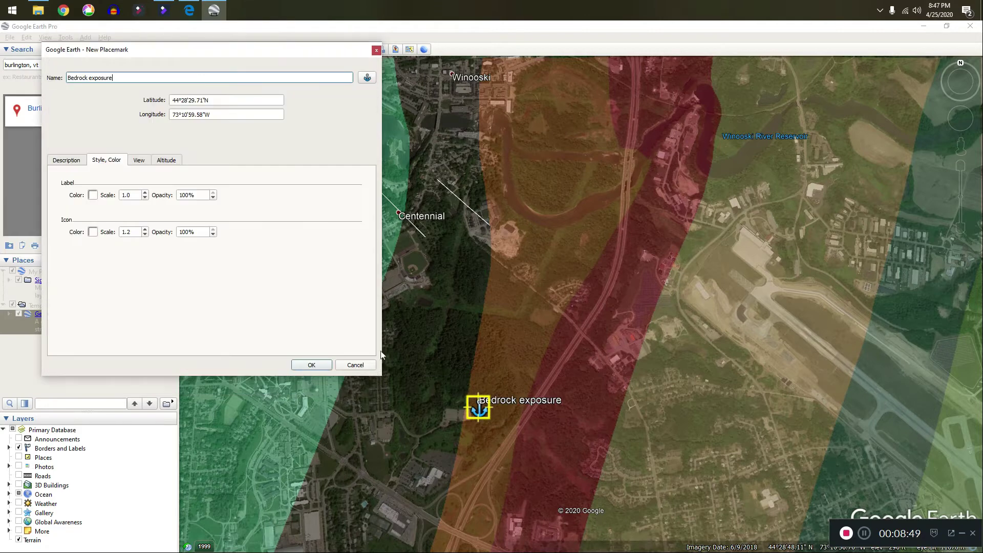
left_click(310, 365)
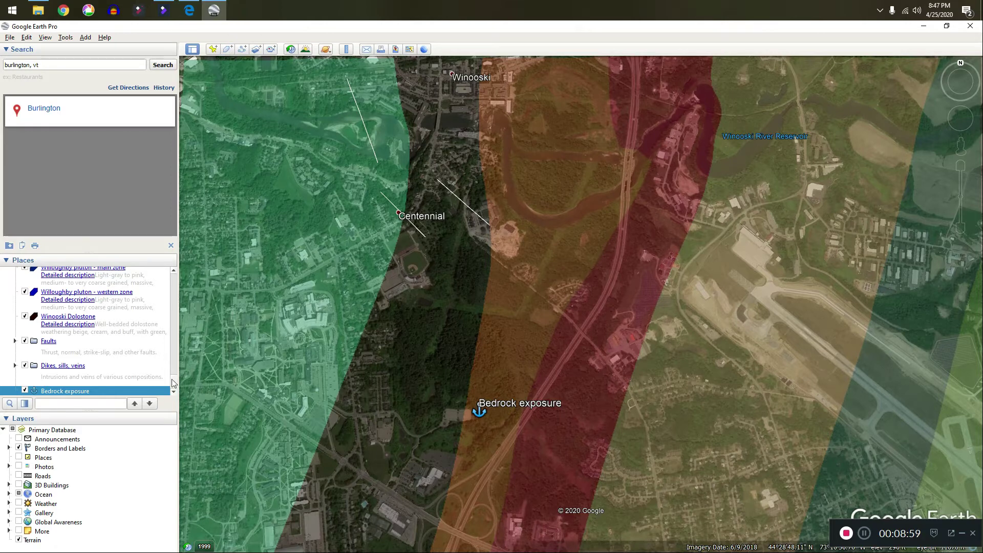
Step: Hide the Geologic units of Vermont overlay and show only the Bedrock exposure placemark from it
scroll(70, 290, "up", 10)
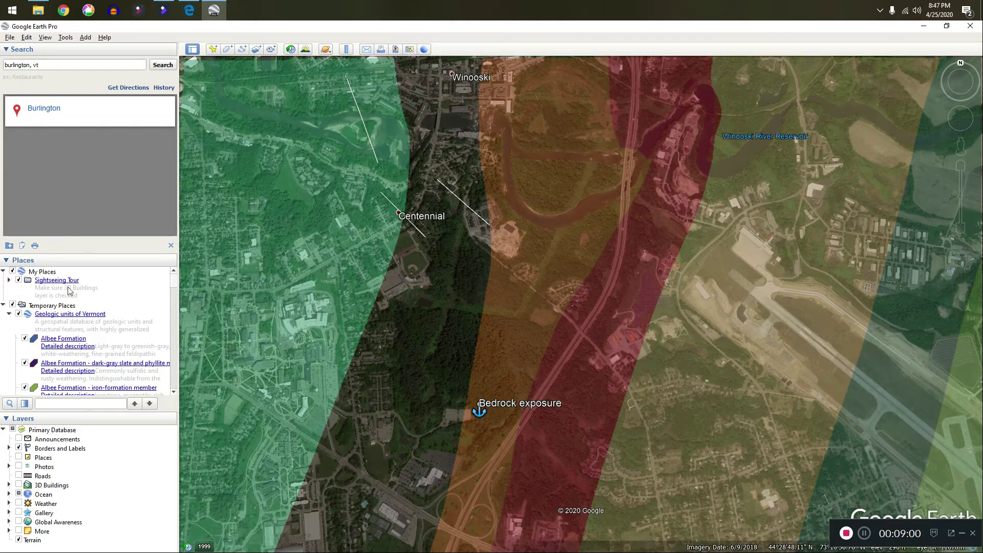
left_click(19, 313)
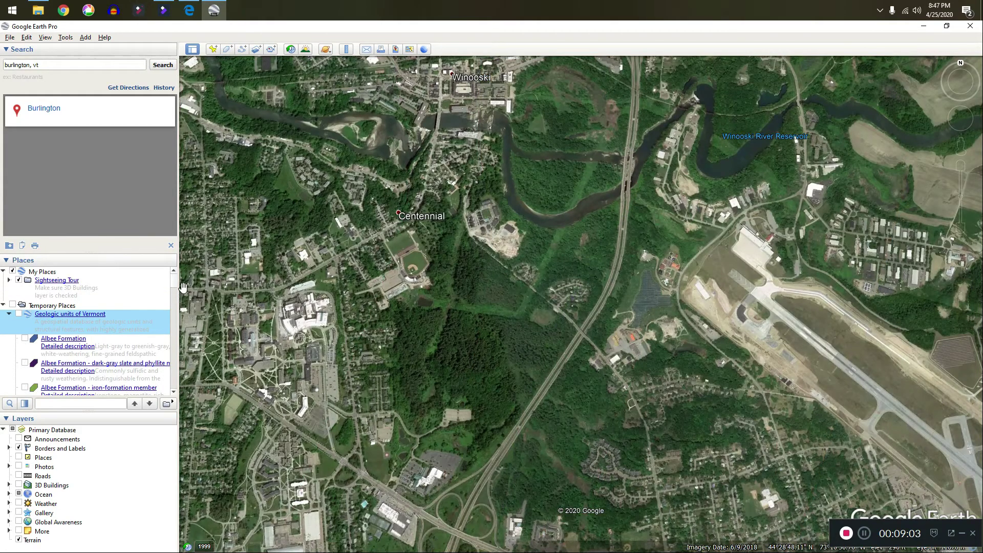
scroll(164, 381, "down", 5)
scroll(164, 382, "down", 10)
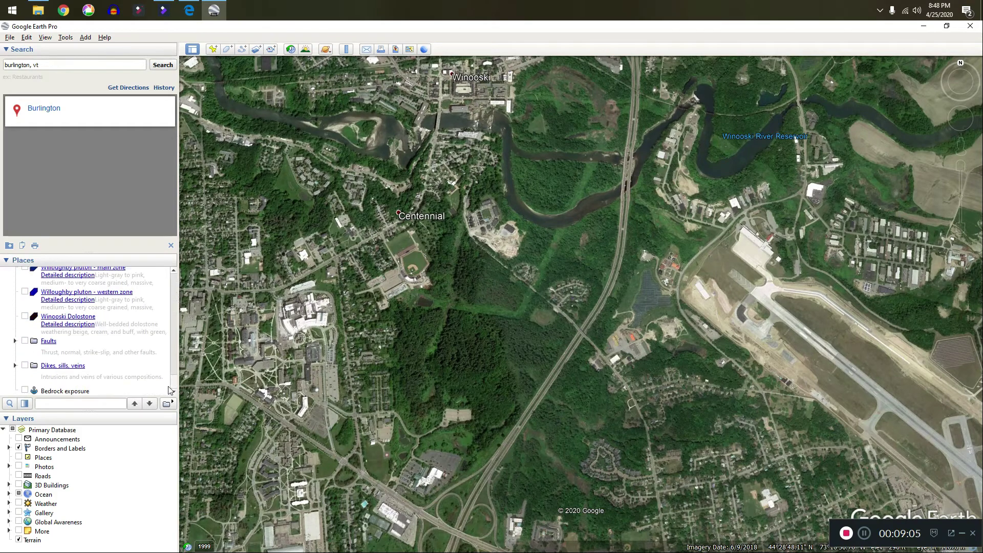
left_click(24, 390)
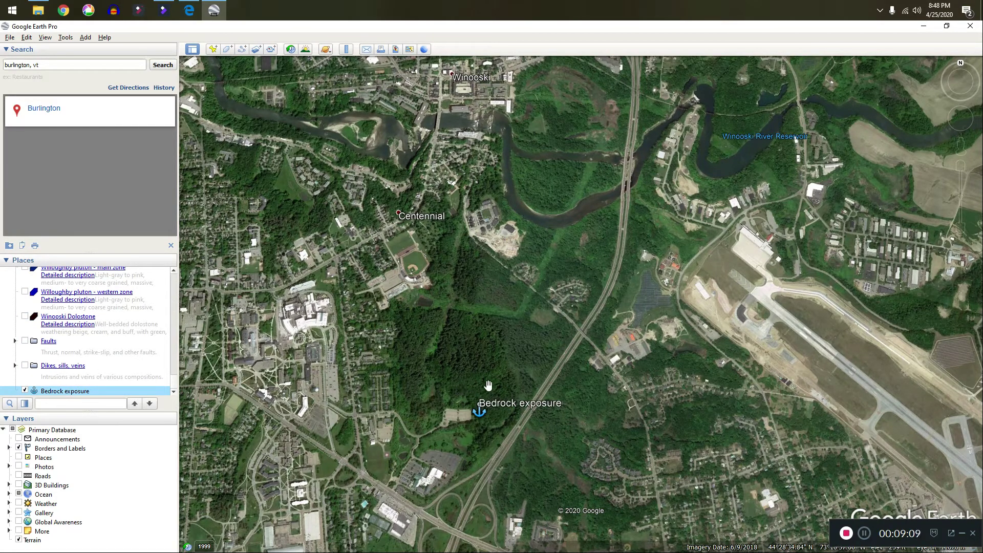
Step: Create a polygon named "Cattail Marsh" and trace its outline freehand just west of the parking lot beside the Bedrock exposure placemark
left_click(227, 50)
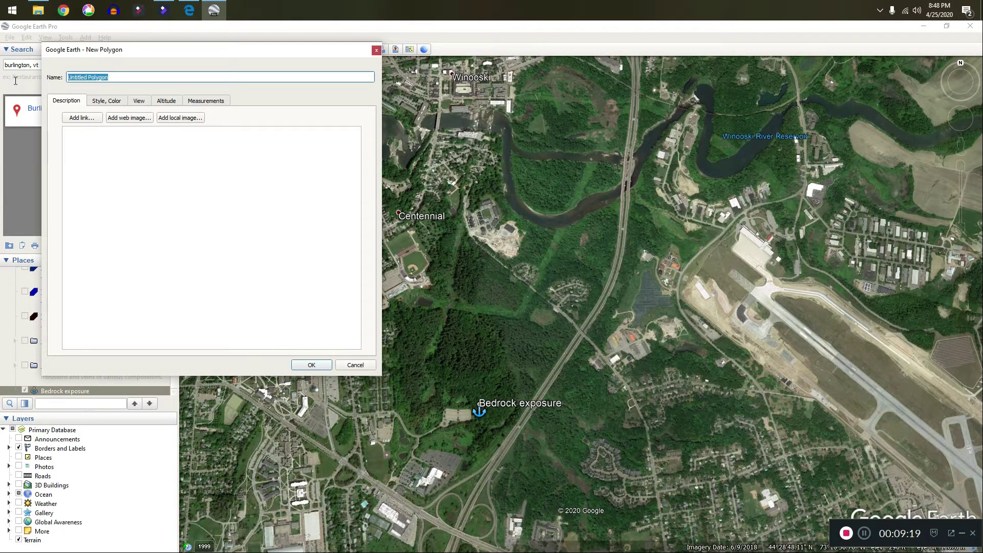
type("Cattail Marsh")
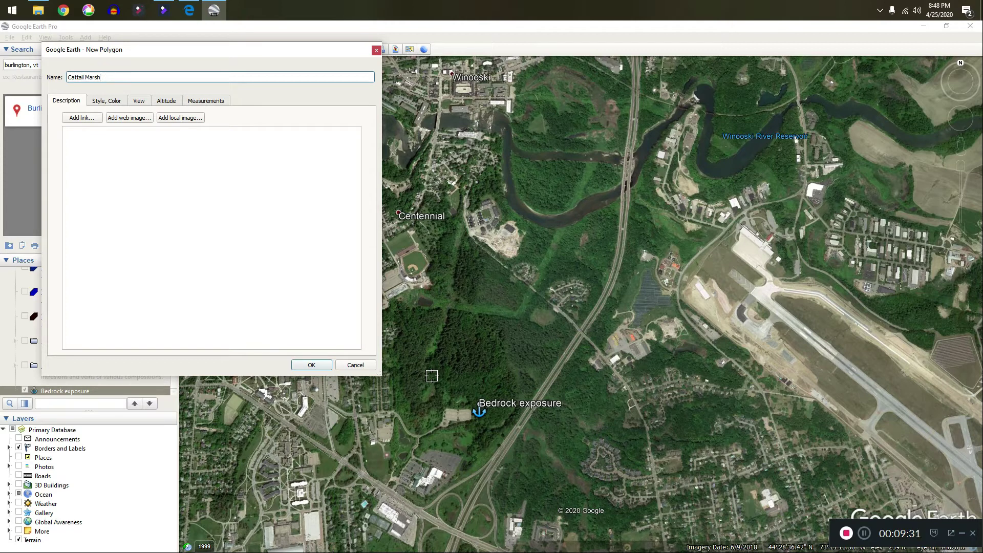
mouse_move(433, 378)
left_mouse_down()
mouse_move(402, 404)
mouse_move(427, 433)
mouse_move(452, 405)
mouse_move(433, 378)
left_mouse_up()
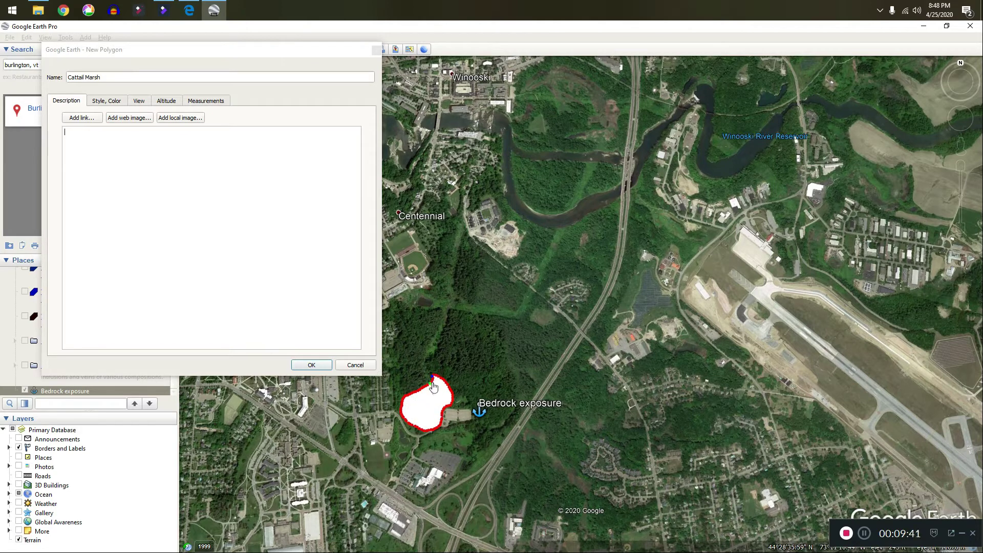
Step: Set the Cattail Marsh polygon's area opacity to 50%
left_click(116, 101)
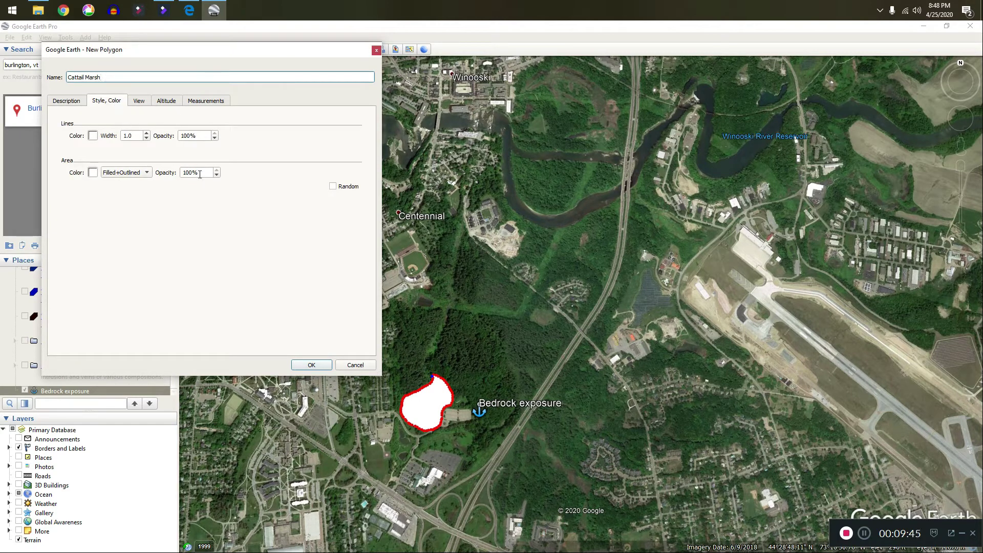
left_click_drag(189, 172, 183, 173)
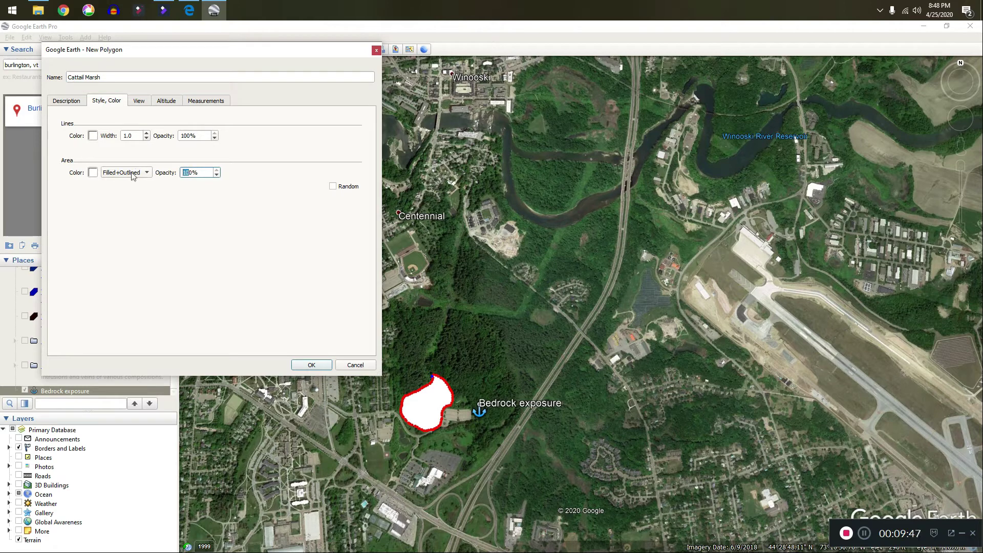
type("5")
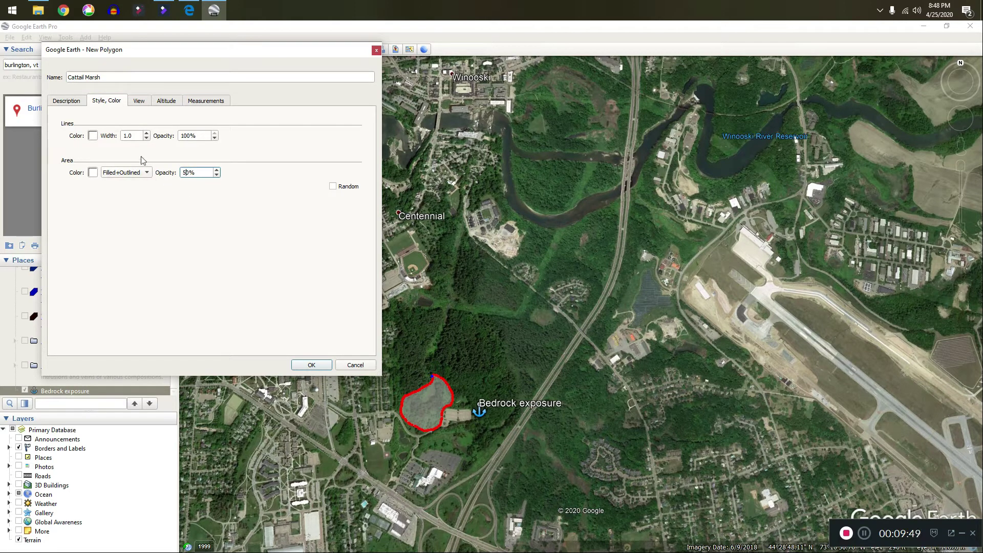
Step: Set the Cattail Marsh polygon's line color to dark green (#005500)
left_click(93, 135)
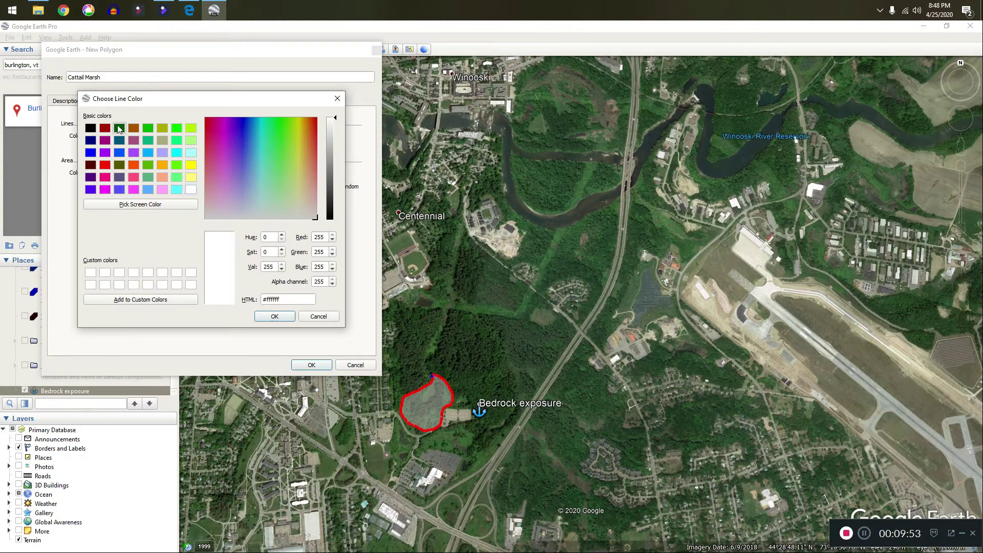
left_click(123, 130)
left_click(275, 315)
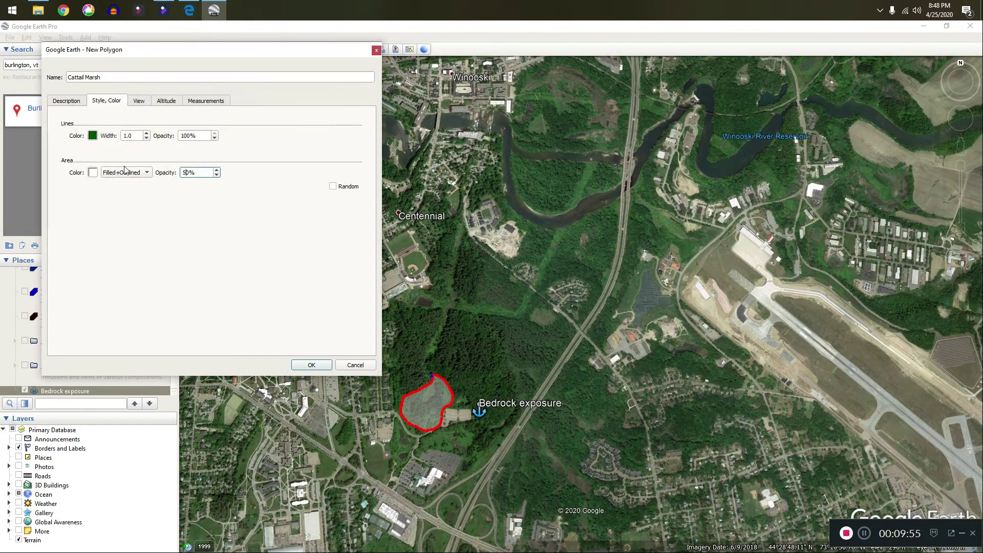
Step: Set the Cattail Marsh outline to width 10.0 and a bright pink line color, and save the polygon
left_click(126, 138)
type("0")
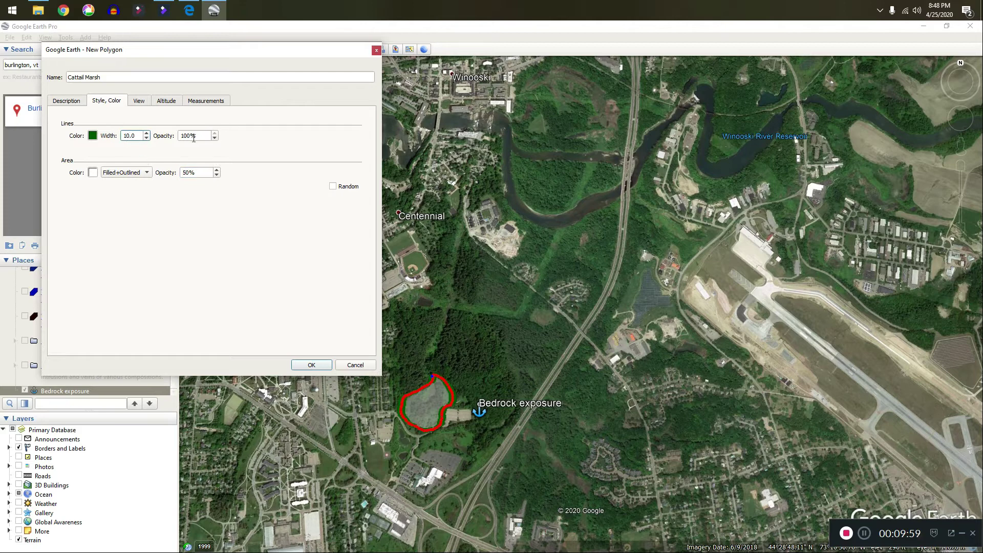
left_click(92, 136)
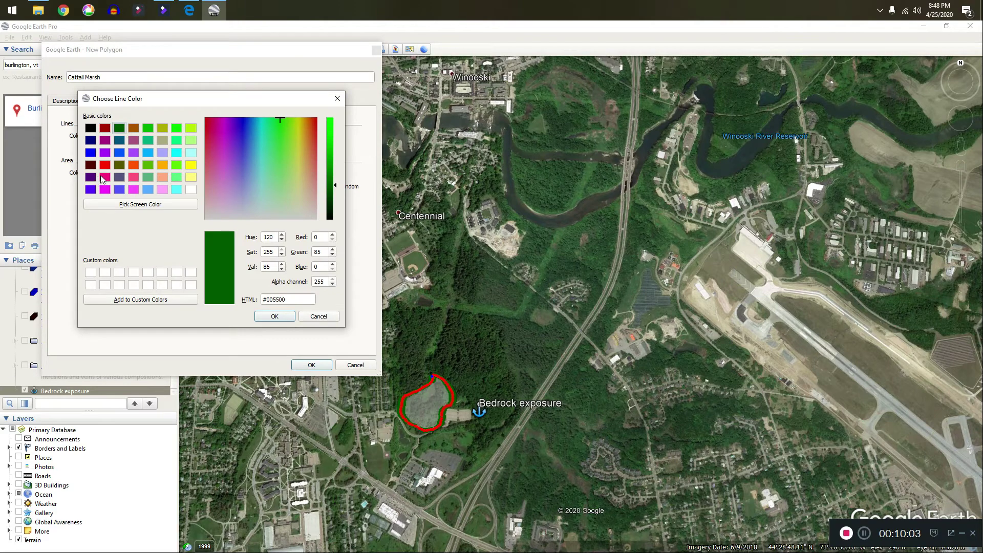
left_click(105, 177)
left_click(263, 317)
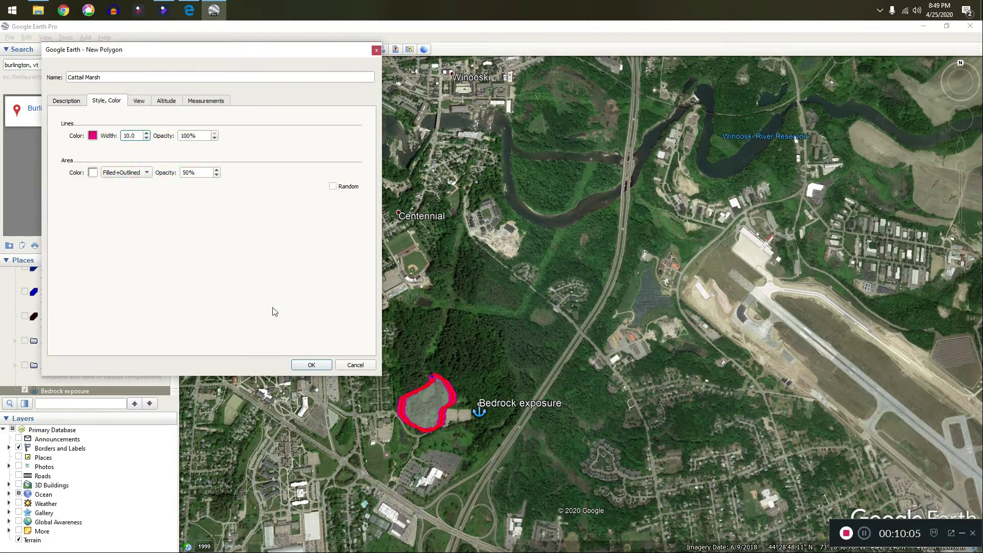
left_click(311, 365)
Step: Trace a second polygon freehand around the large forest patch northeast of Cattail Marsh
scroll(442, 403, "up", 2)
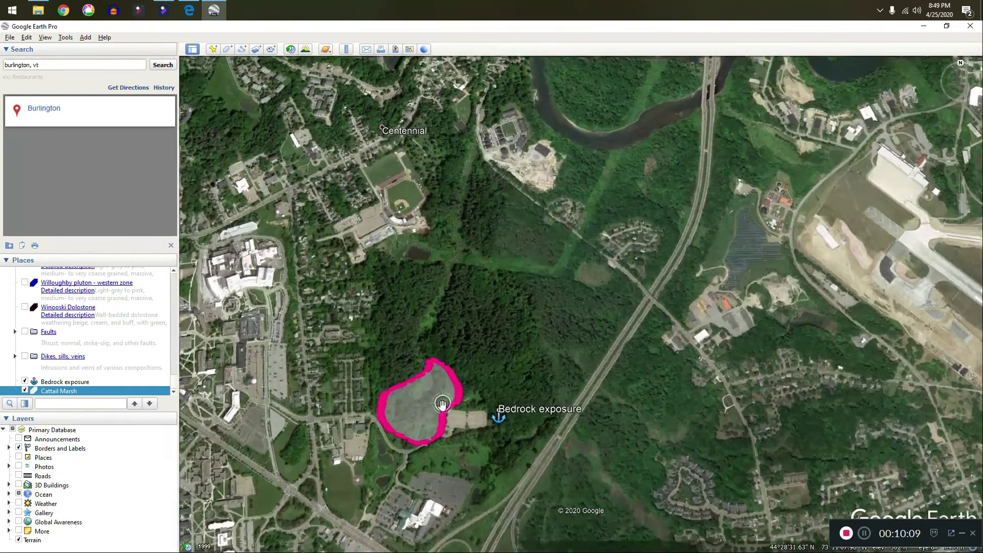
scroll(442, 403, "up", 2)
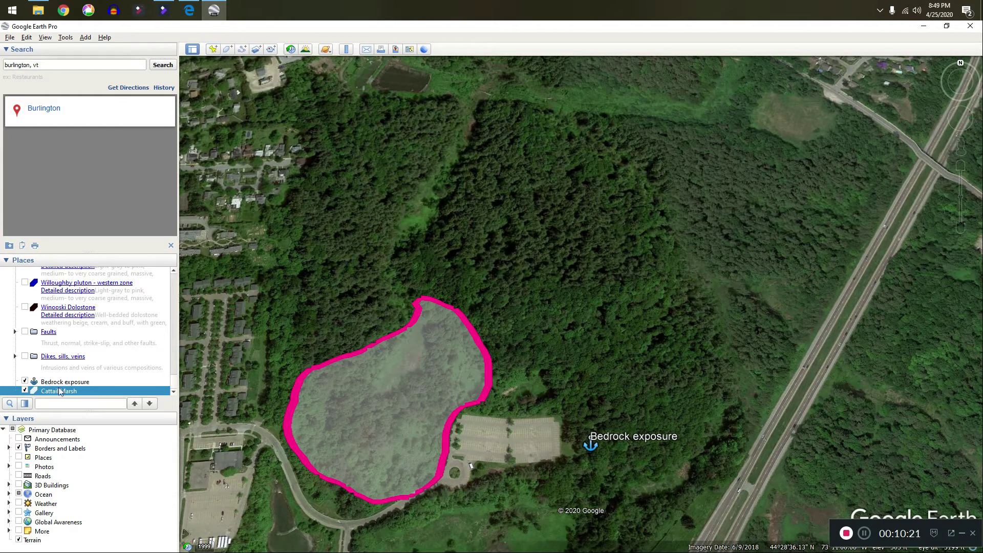
left_click(228, 49)
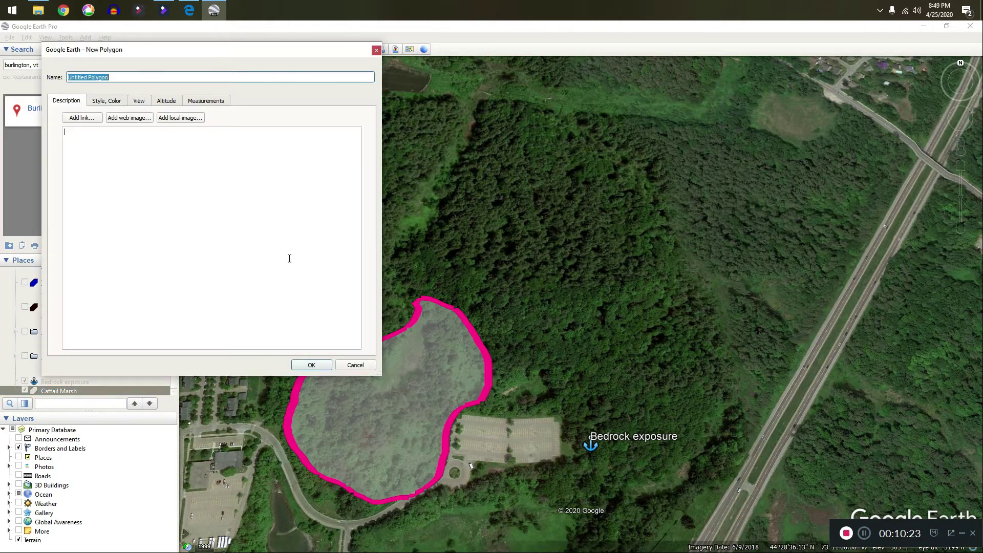
mouse_move(433, 304)
left_mouse_down()
mouse_move(517, 363)
mouse_move(651, 336)
mouse_move(640, 92)
mouse_move(475, 104)
left_mouse_up()
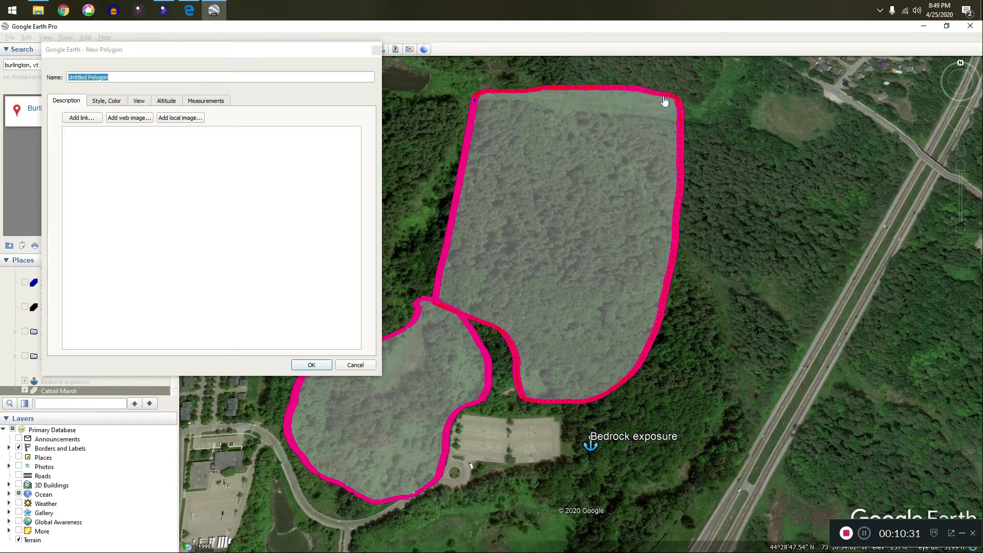
mouse_move(667, 98)
left_mouse_down()
mouse_move(713, 77)
mouse_move(654, 66)
mouse_move(691, 74)
mouse_move(668, 96)
left_mouse_up()
Step: Pull one vertex of the forest polygon's east edge outward and another inward, and return both to the edge
left_click_drag(683, 159, 788, 173)
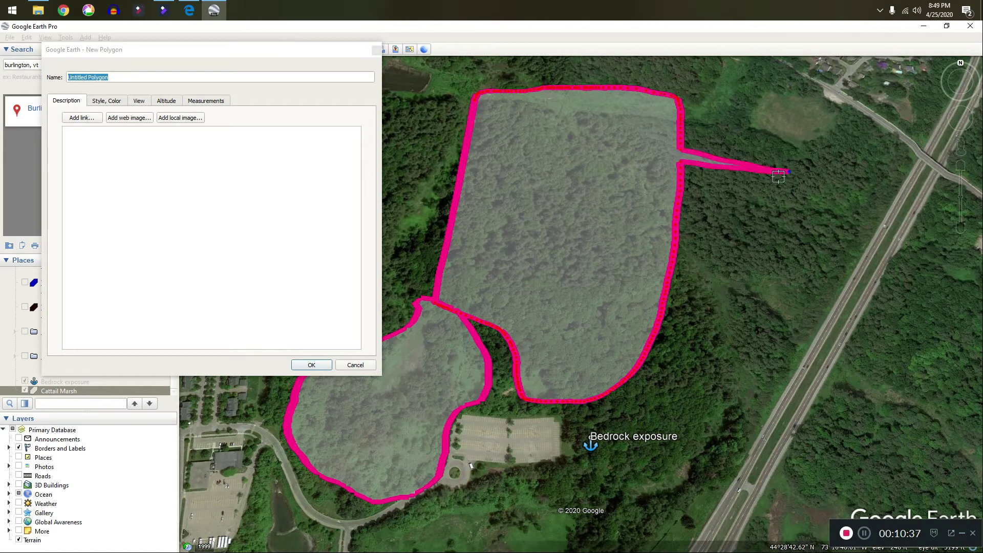
left_click_drag(679, 209, 605, 223)
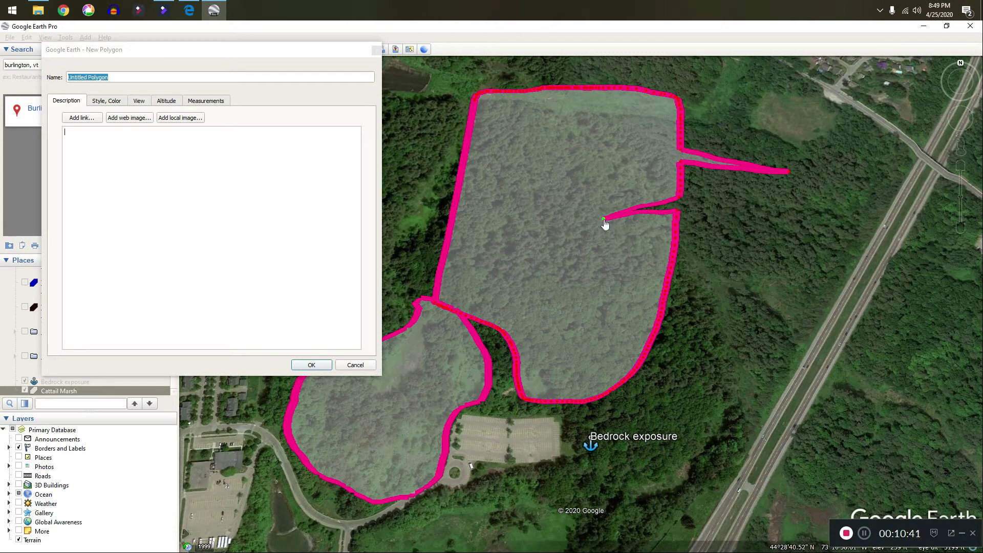
left_click_drag(604, 223, 678, 215)
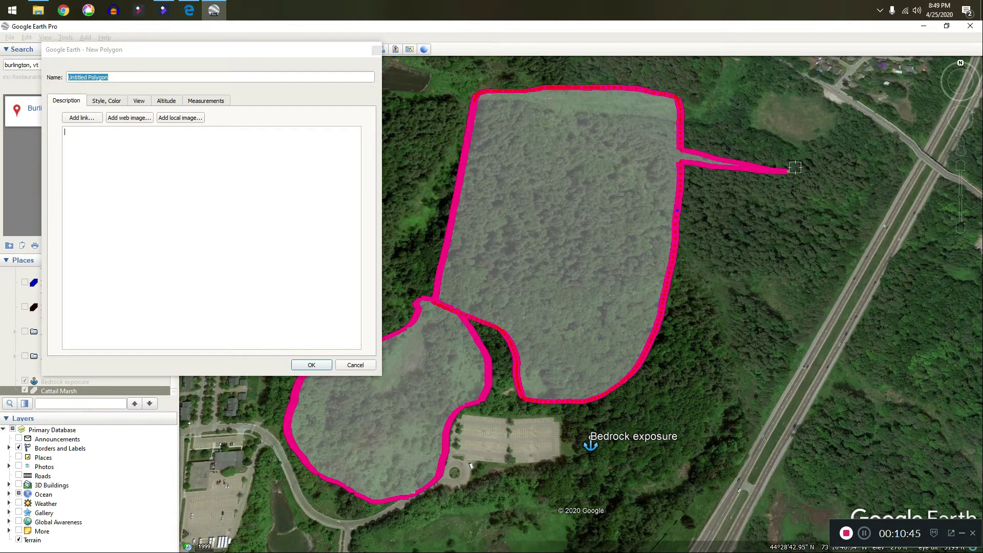
left_click_drag(791, 176, 679, 160)
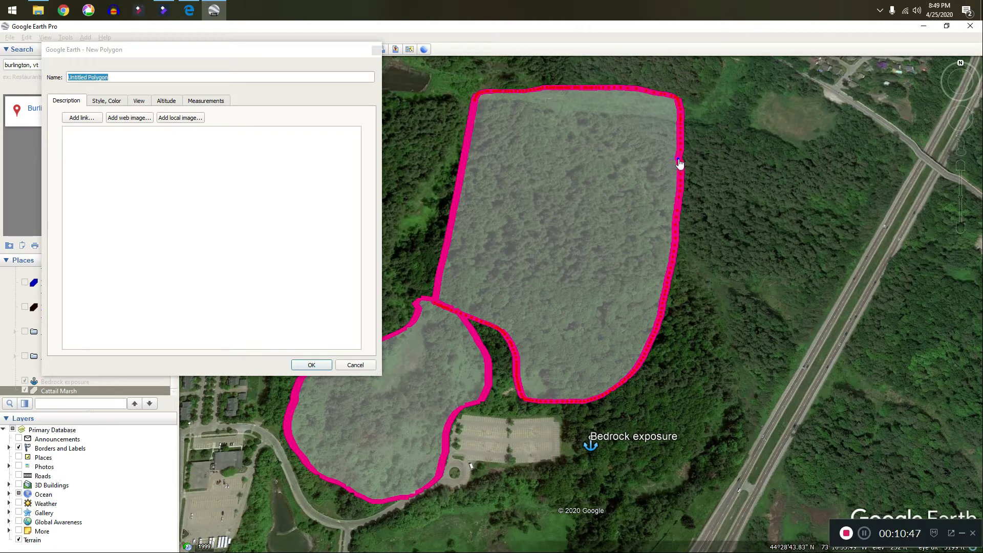
Step: Name the forest polygon "Red-Black Oak Forest" and save it
left_click_drag(129, 82, 1, 50)
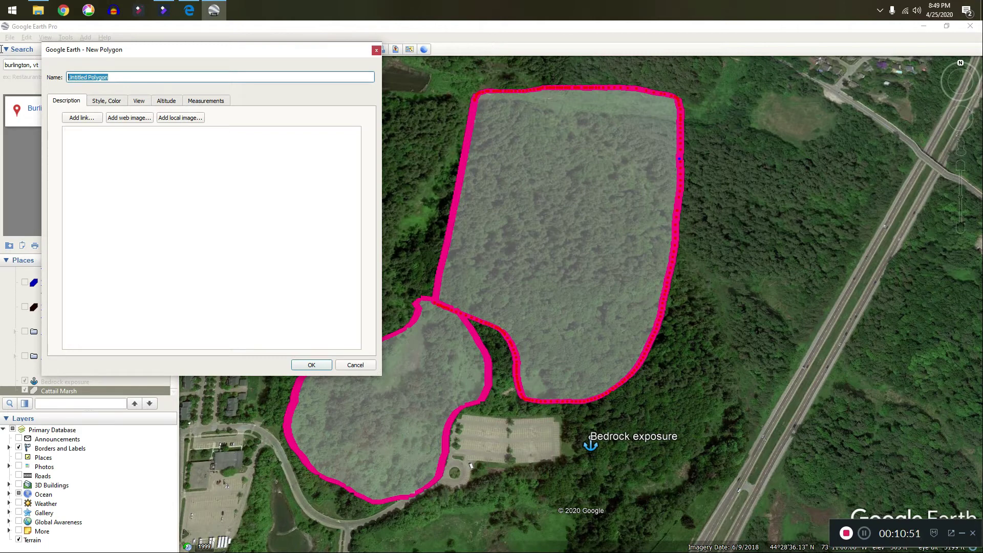
type("O")
type("Red")
type("-Black")
left_click(310, 365)
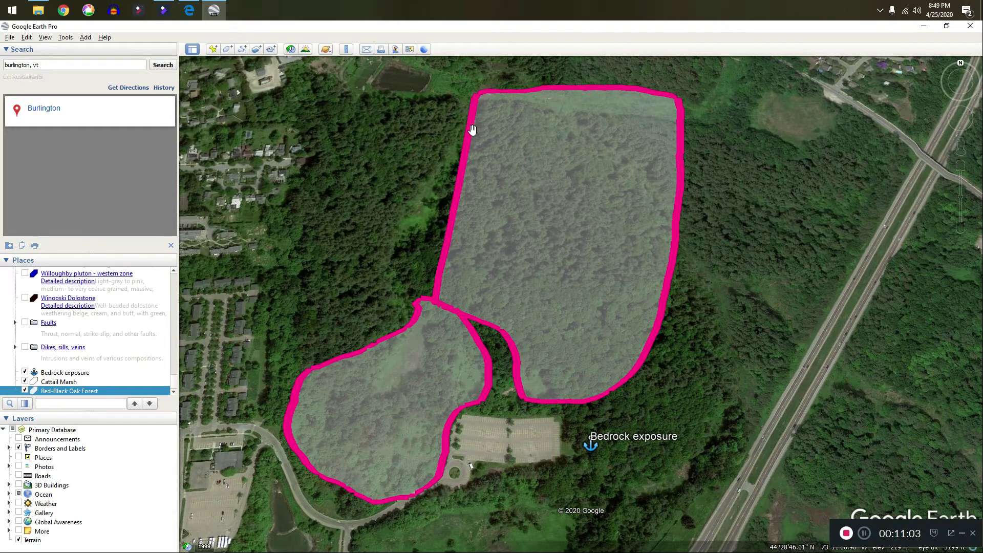
Step: Add a placemark with the red fire icon and position it in the woods east of the forest polygon
left_click(212, 50)
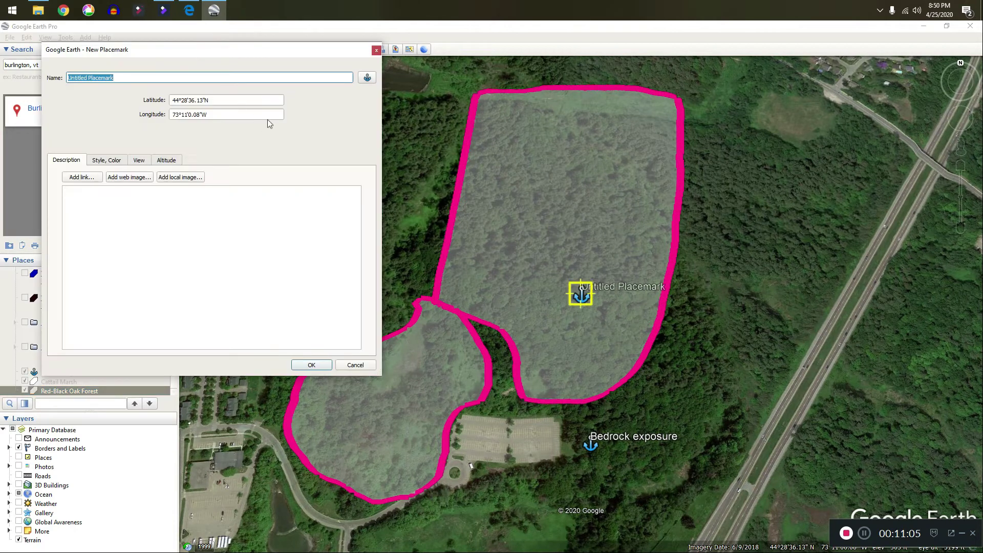
left_click(370, 77)
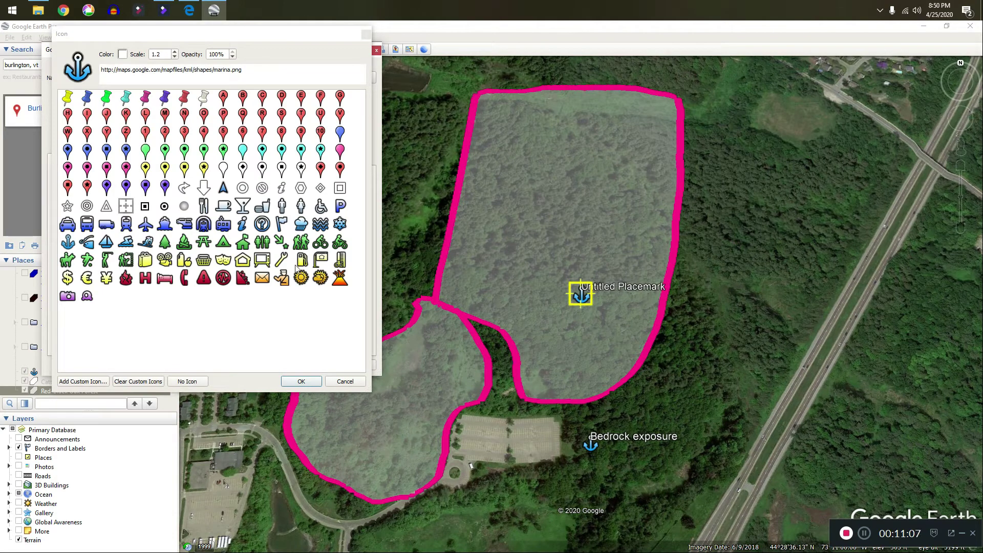
left_click(126, 279)
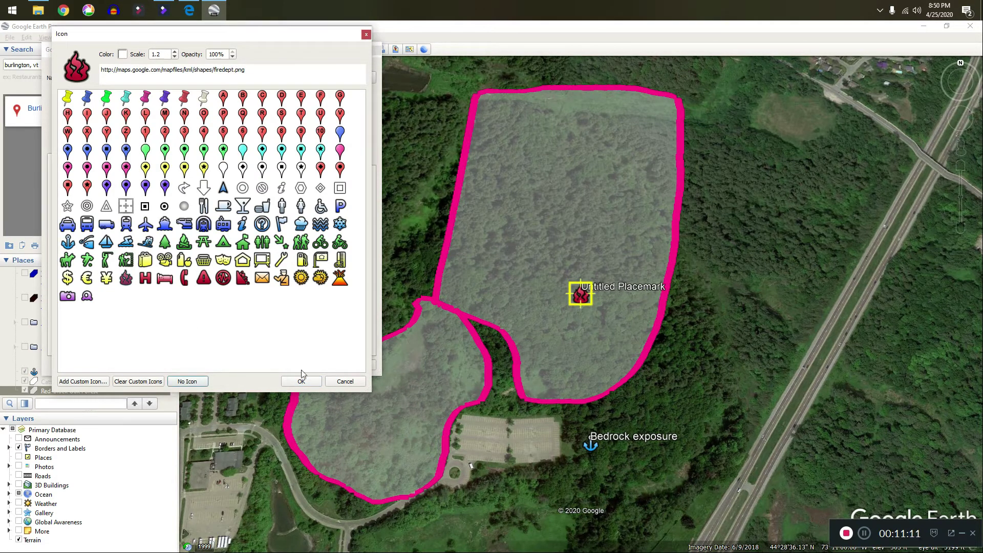
left_click(310, 381)
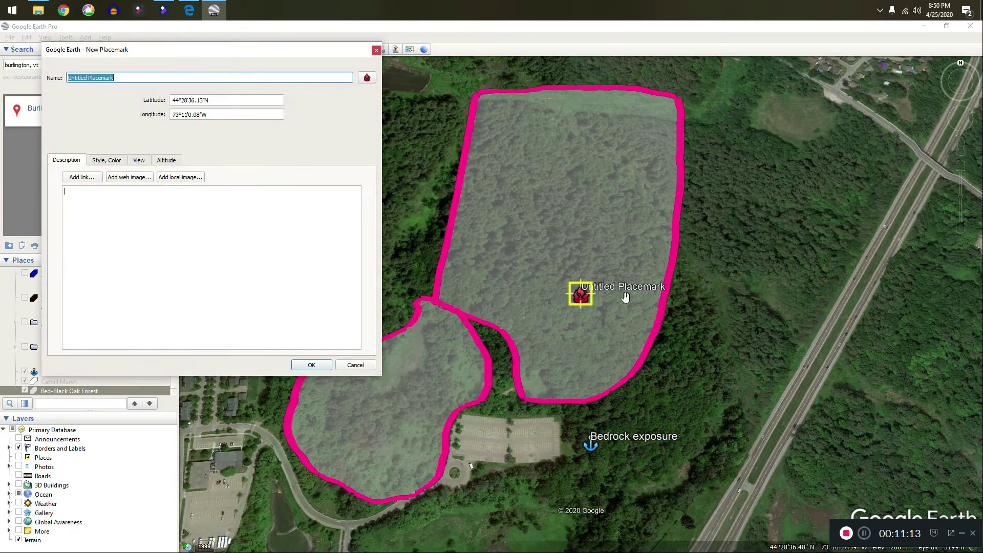
left_click_drag(577, 298, 734, 299)
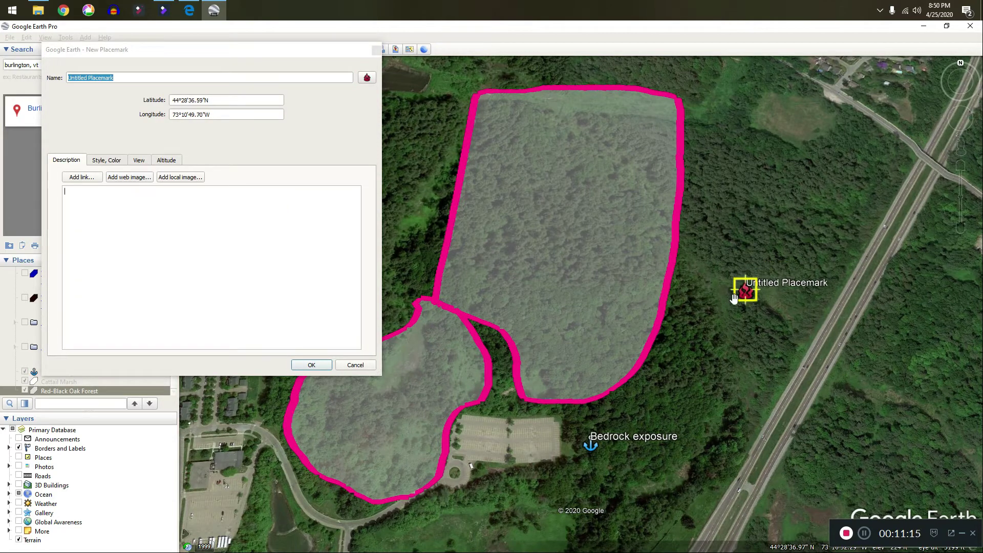
Step: Name the new placemark "Pileated Woodpecker Tree" and save it
left_click_drag(132, 81, 5, 54)
type("P")
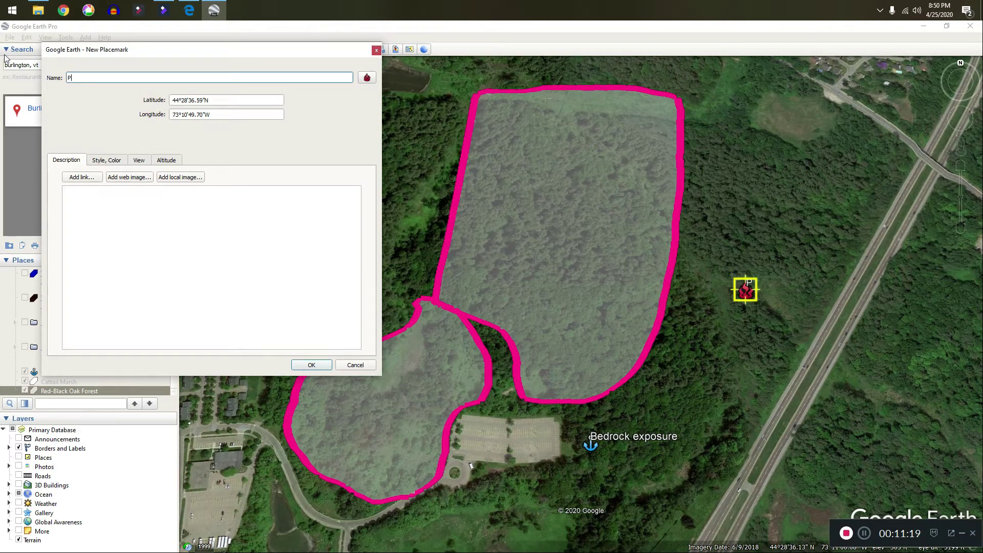
type("ileated Woodp")
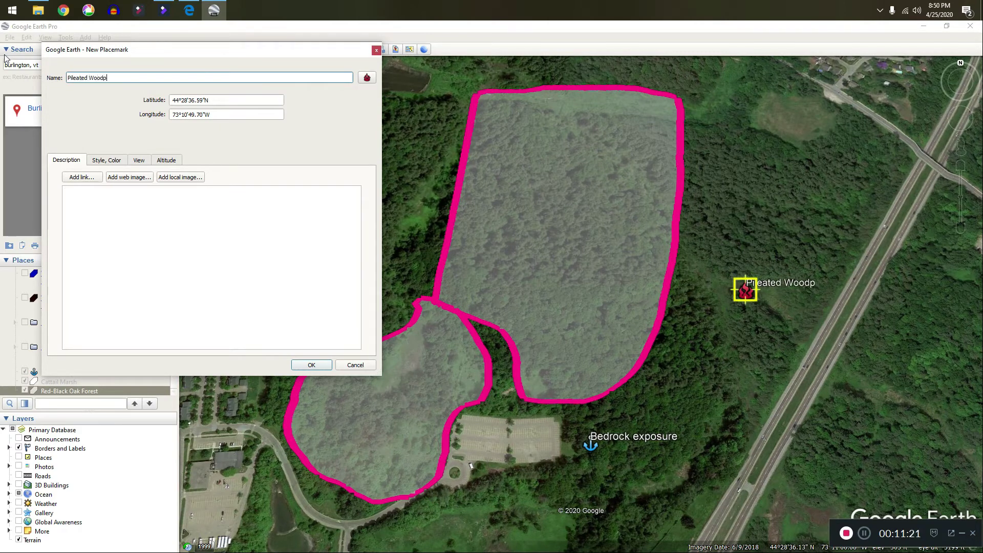
type("ecker Tree")
left_click(306, 365)
Step: Start the Save Image map layout for the mapped area and open its title and description for editing
scroll(374, 311, "down", 2)
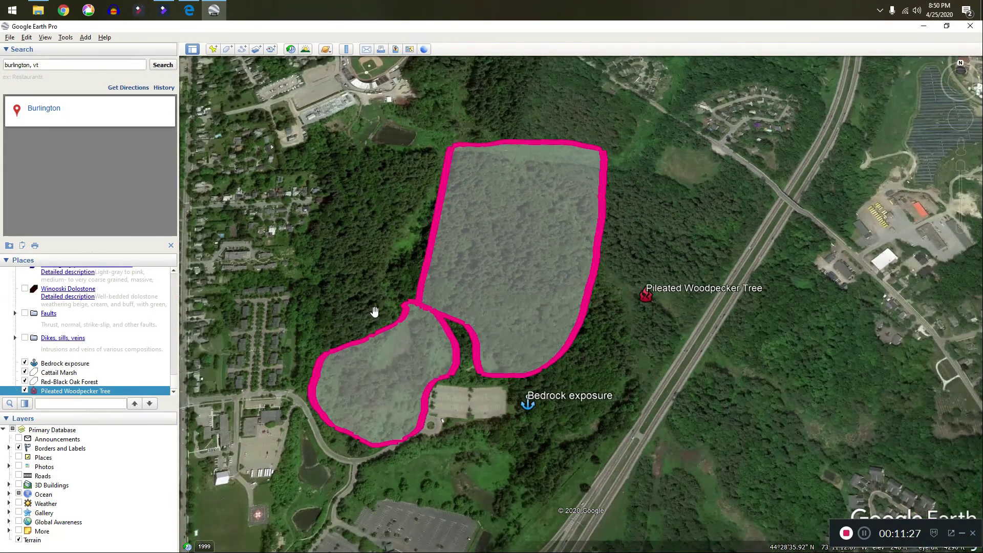
scroll(374, 311, "down", 1)
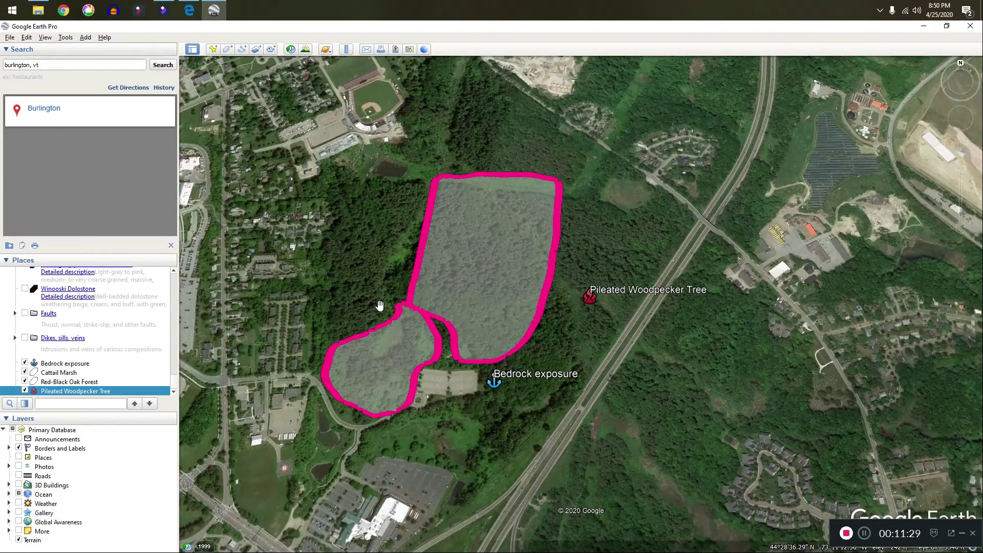
scroll(378, 248, "down", 1)
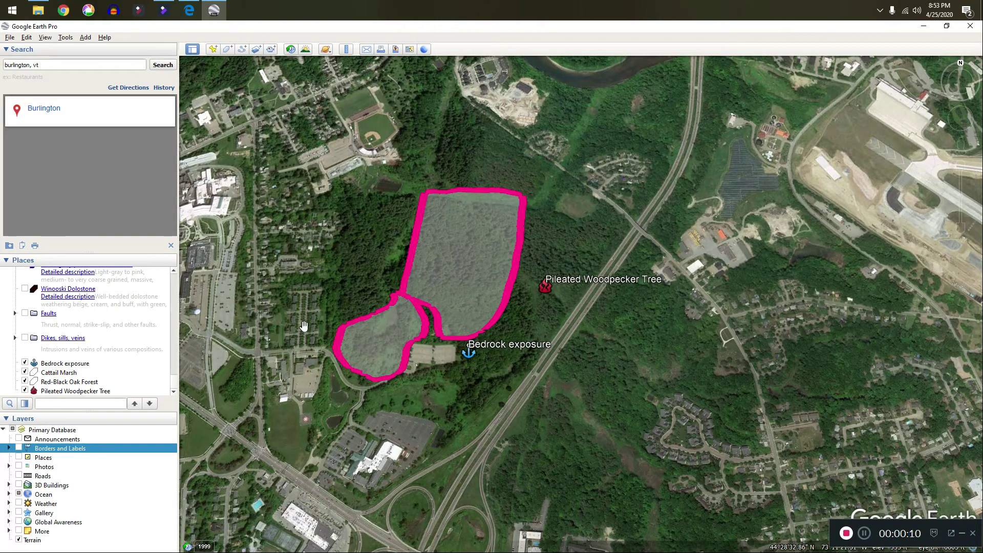
left_click(10, 38)
mouse_move(39, 61)
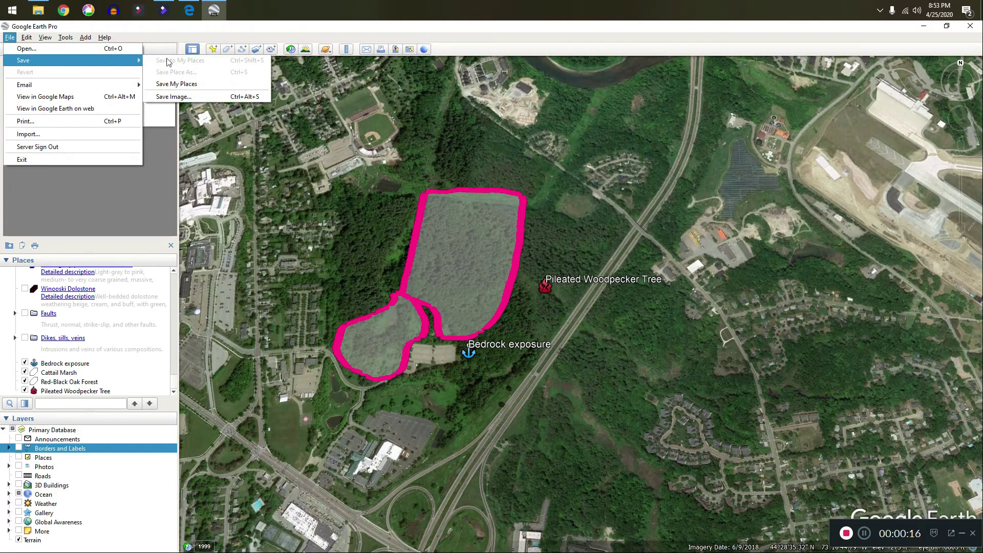
left_click(176, 97)
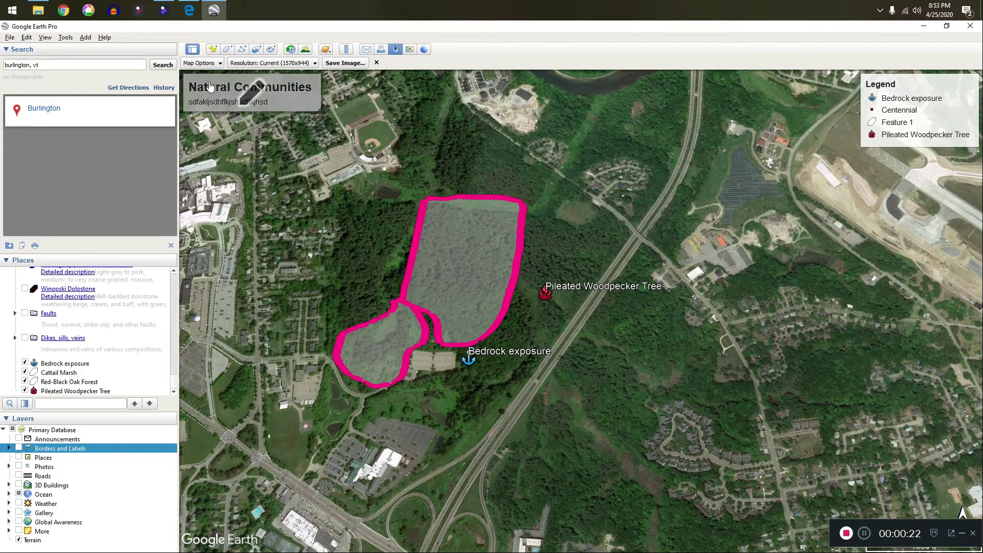
left_click(196, 106)
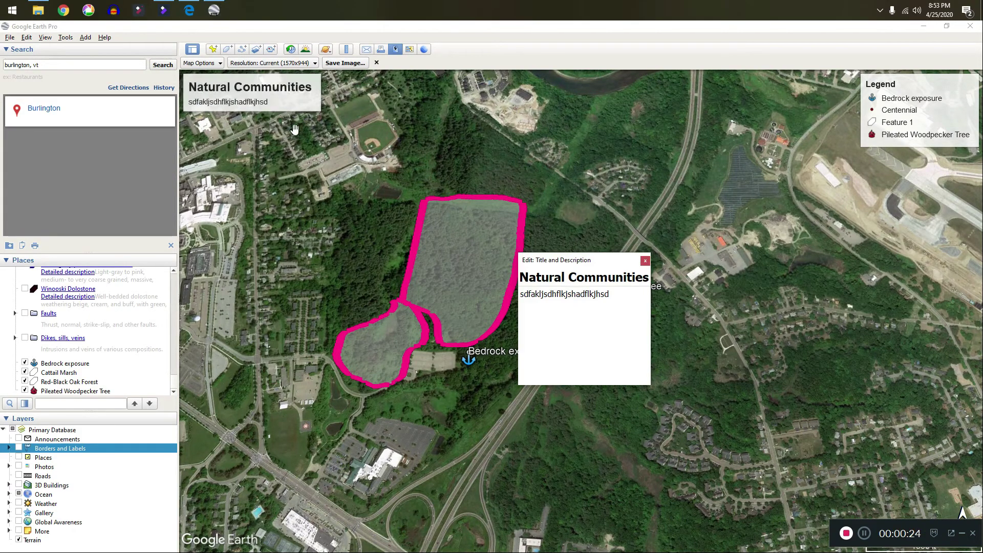
left_click_drag(610, 294, 653, 277)
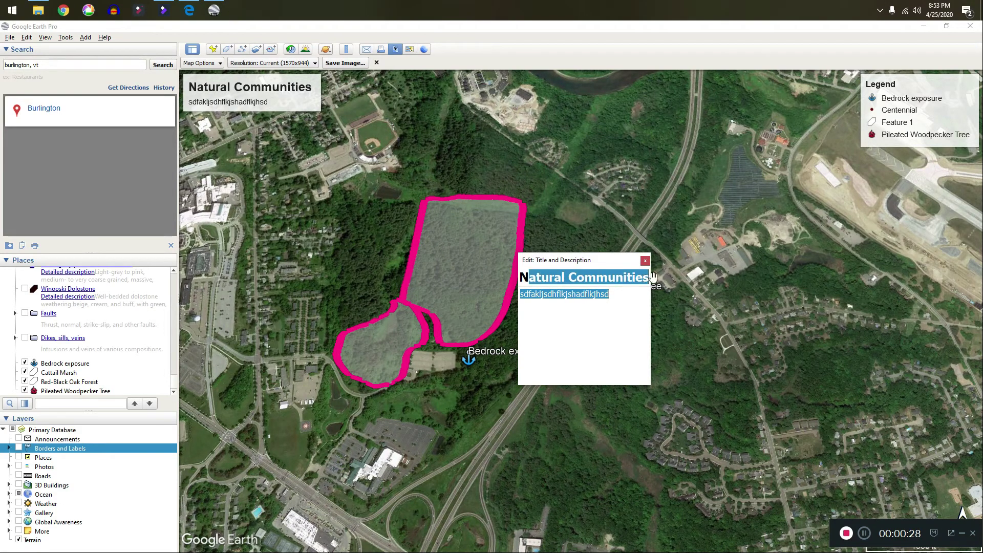
left_click(596, 305)
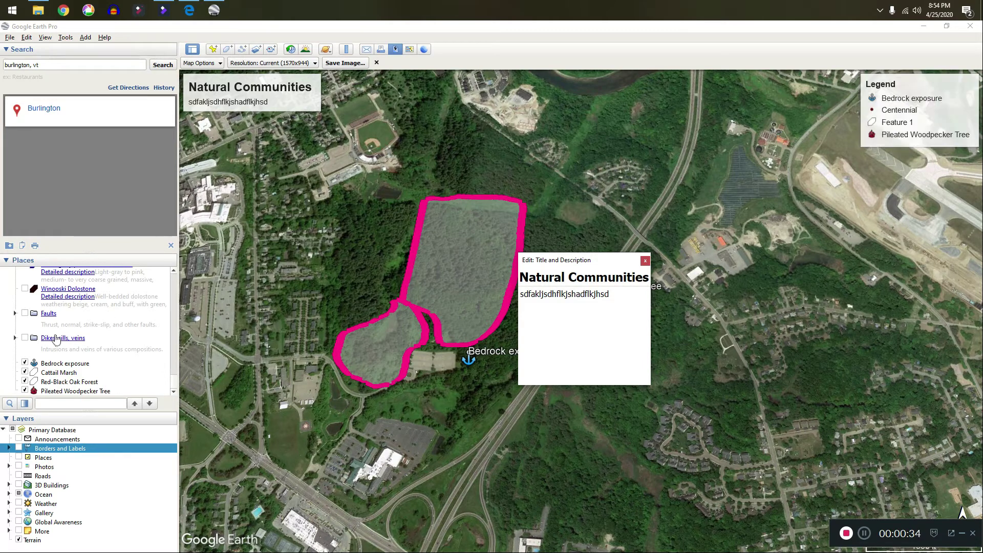
Step: Show the whole Geologic units of Vermont layer on the map and refresh the legend from the view
left_click_drag(175, 392, 162, 276)
left_click(19, 314)
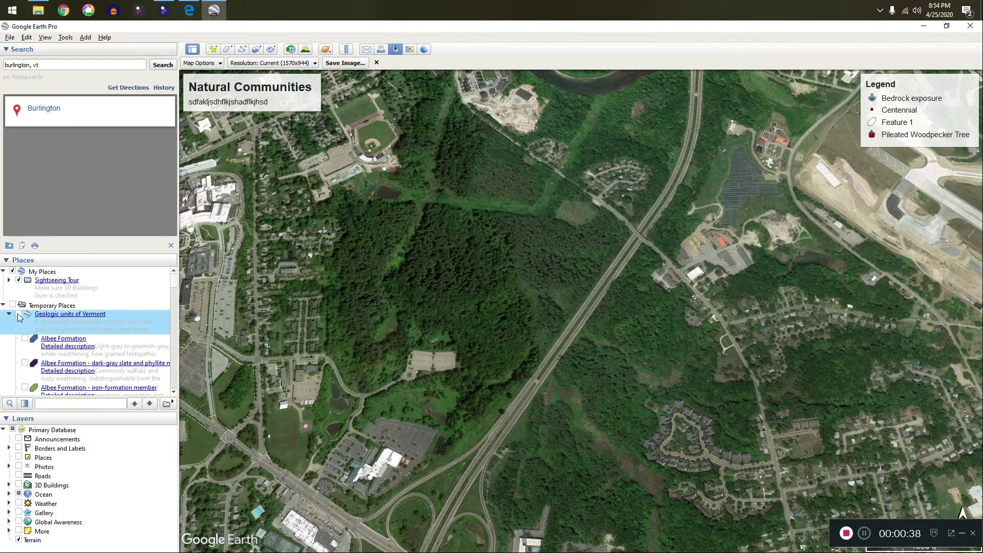
left_click(19, 314)
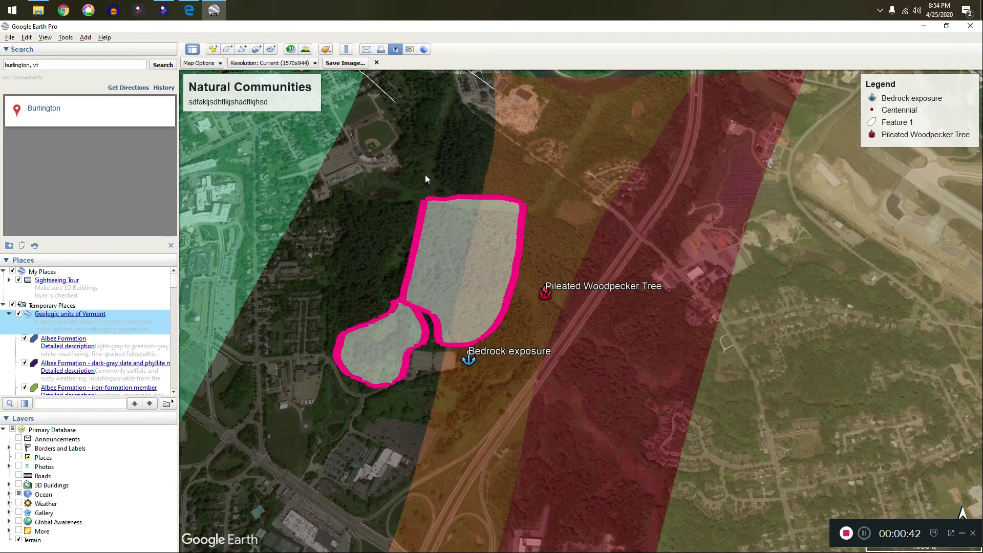
left_click(922, 116)
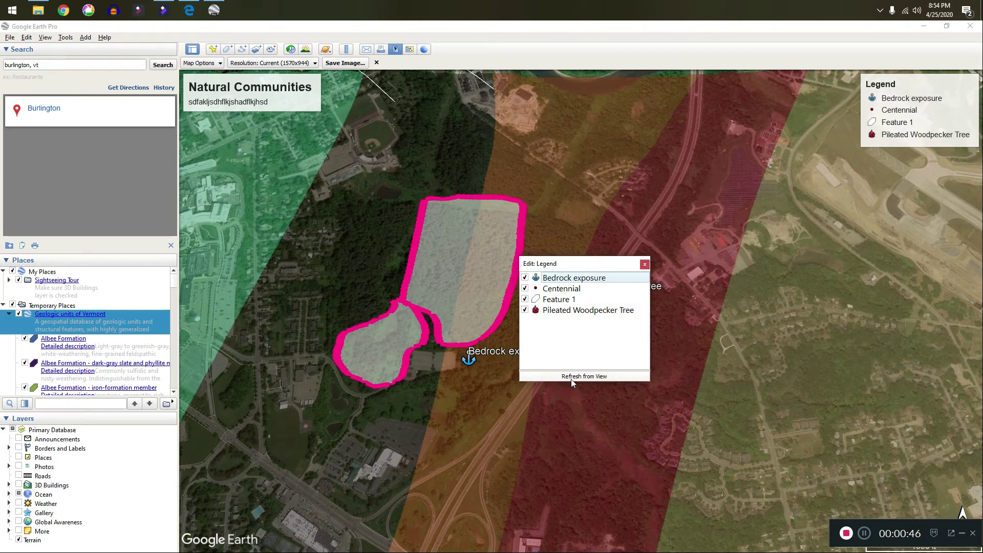
left_click(589, 377)
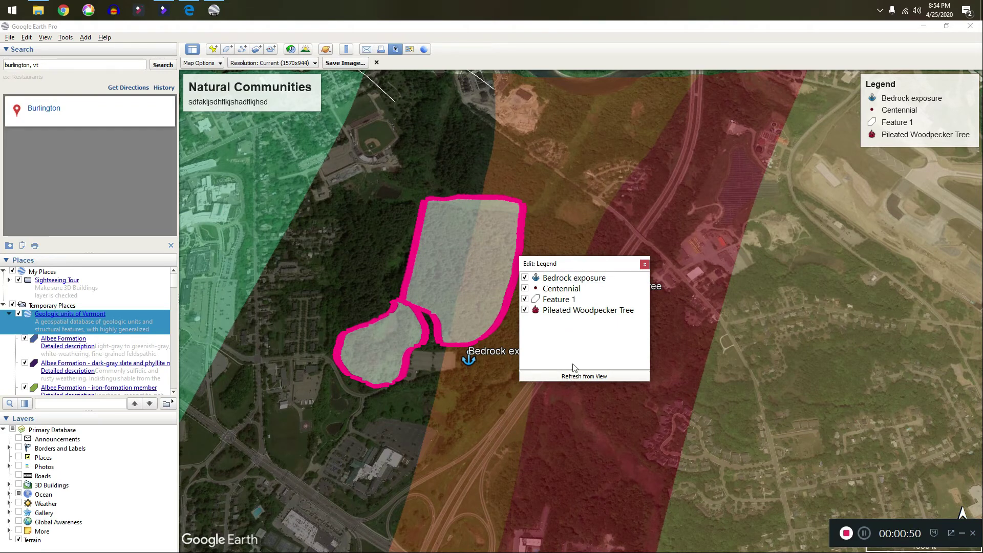
left_click(584, 376)
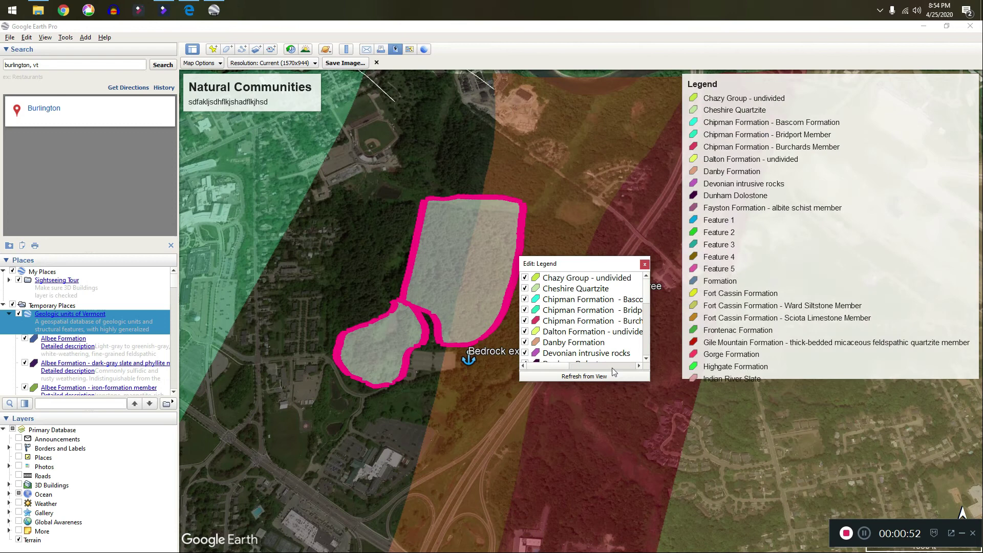
left_click(645, 264)
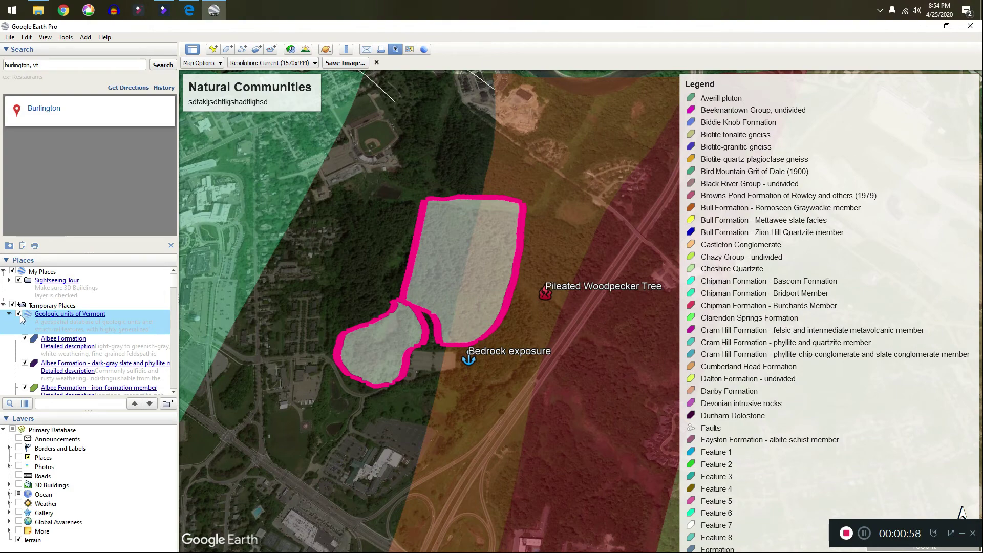
Step: Hide the geologic units and show Bedrock exposure, Cattail Marsh, Red-Black Oak Forest and Pileated Woodpecker Tree
left_click(19, 314)
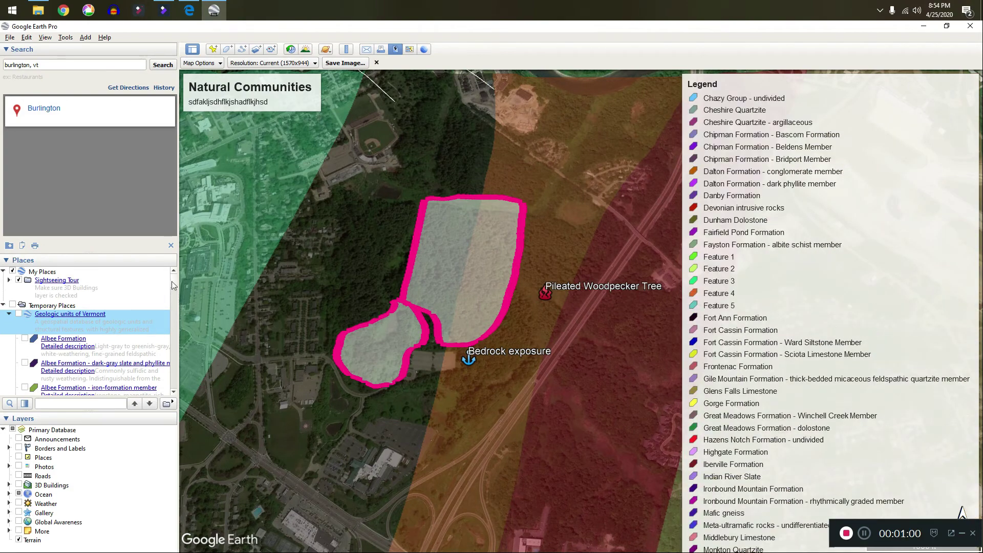
left_click_drag(172, 282, 174, 388)
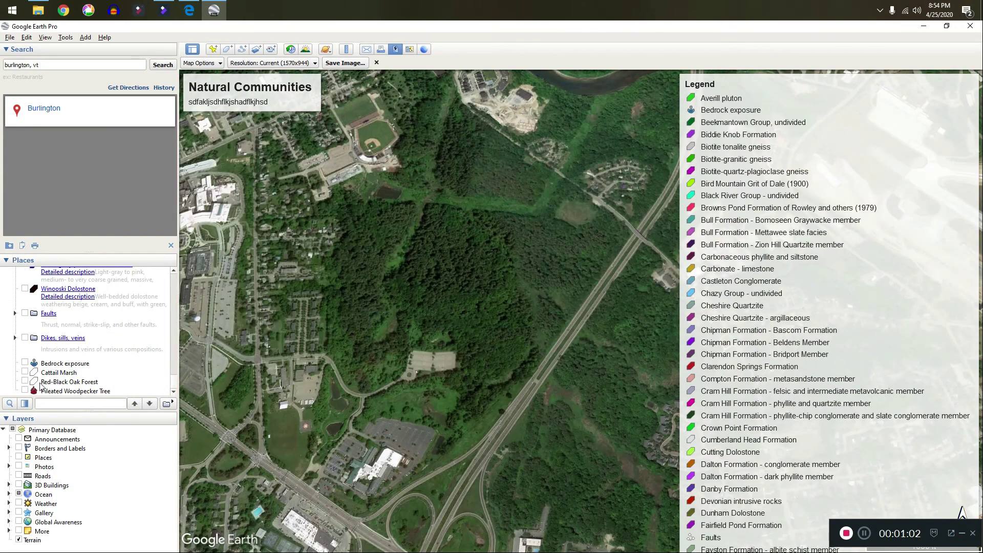
left_click(25, 362)
left_click(25, 372)
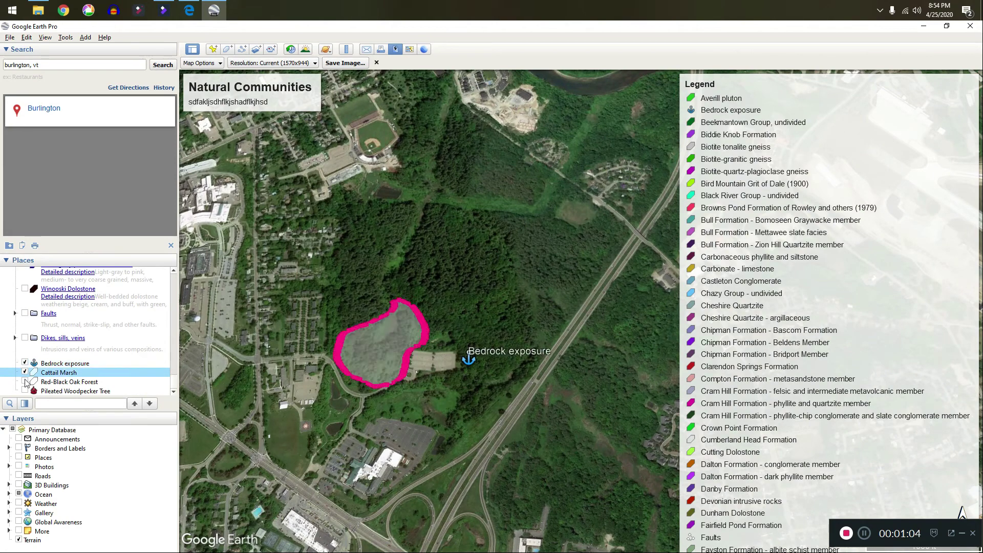
left_click(25, 381)
left_click(25, 391)
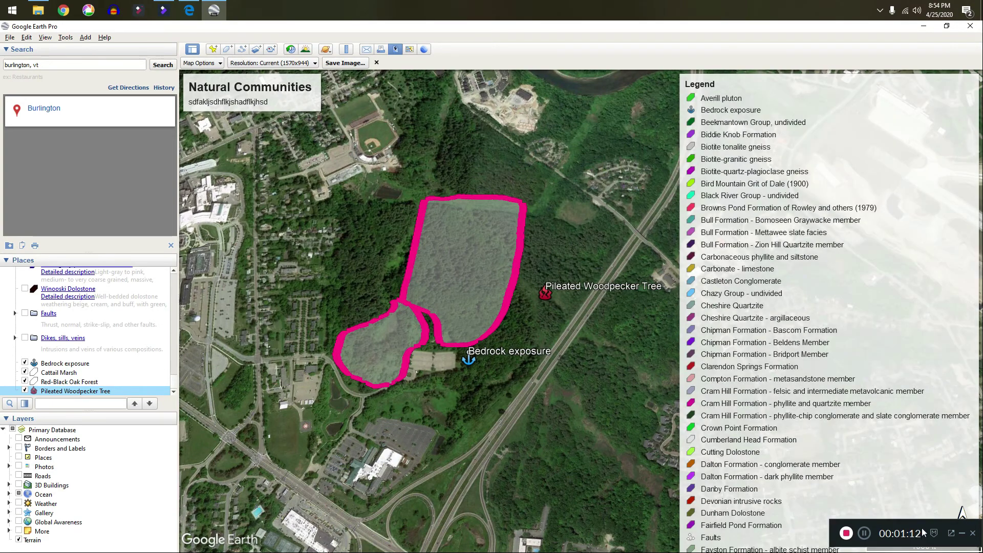
Step: Refresh the map legend from the current view so it lists only the visible features, and close the legend editor
left_click_drag(923, 532, 920, 491)
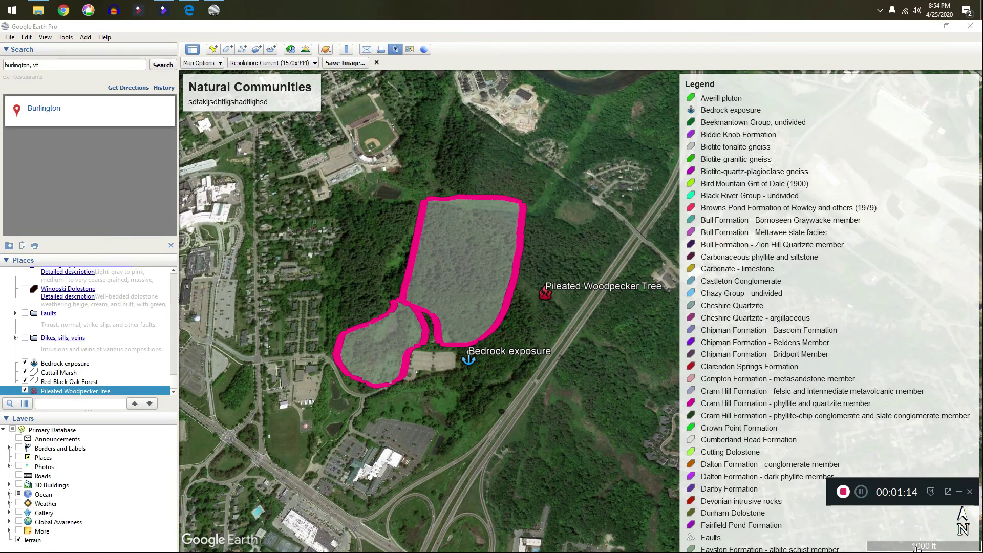
left_click(832, 167)
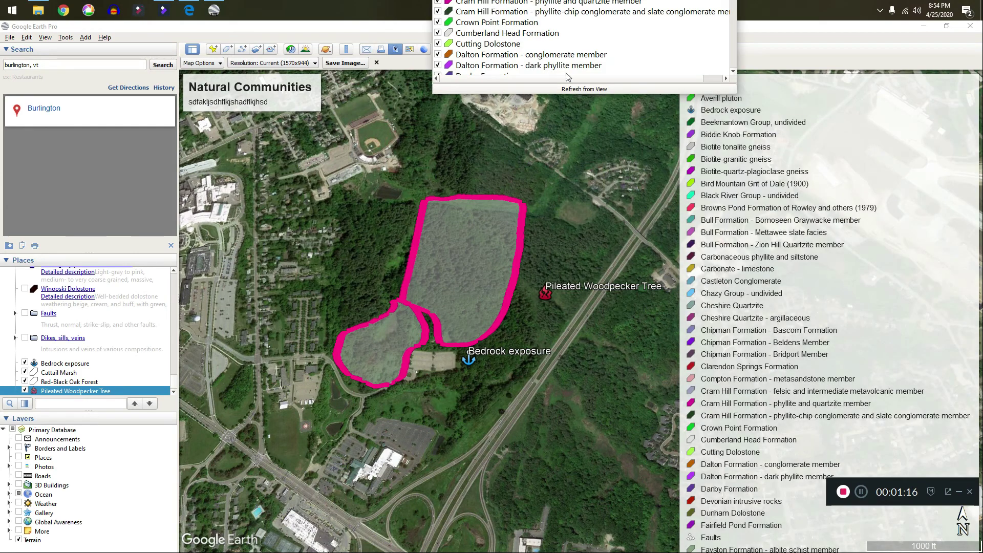
left_click(581, 89)
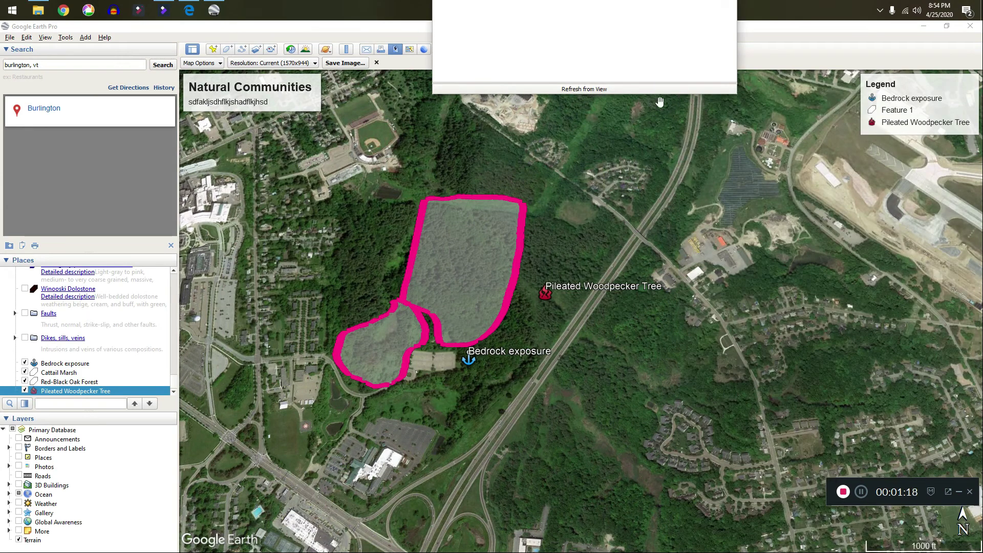
left_click(738, 270)
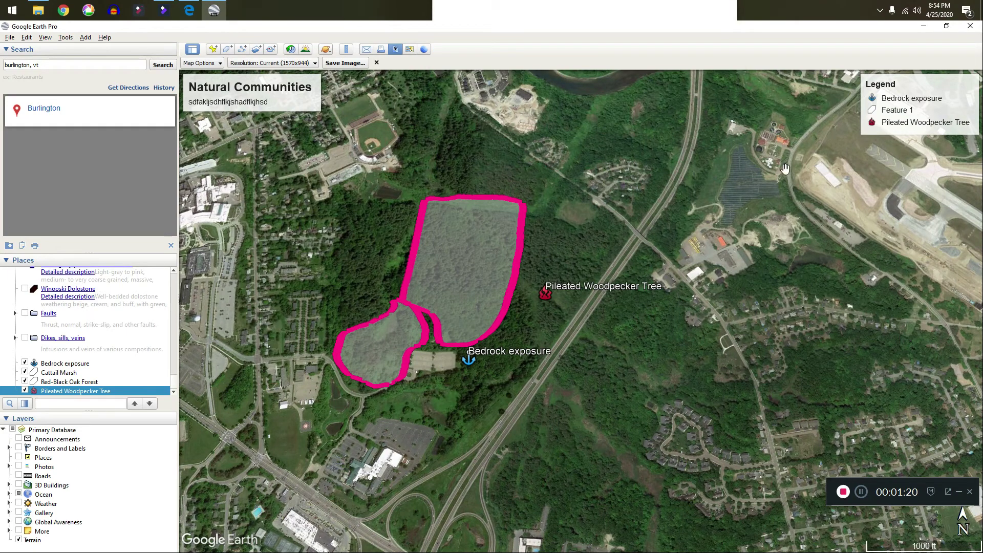
Step: Review the map layout options, and save the map as a JPEG image named "natural communities" in the Downloads folder
left_click(210, 63)
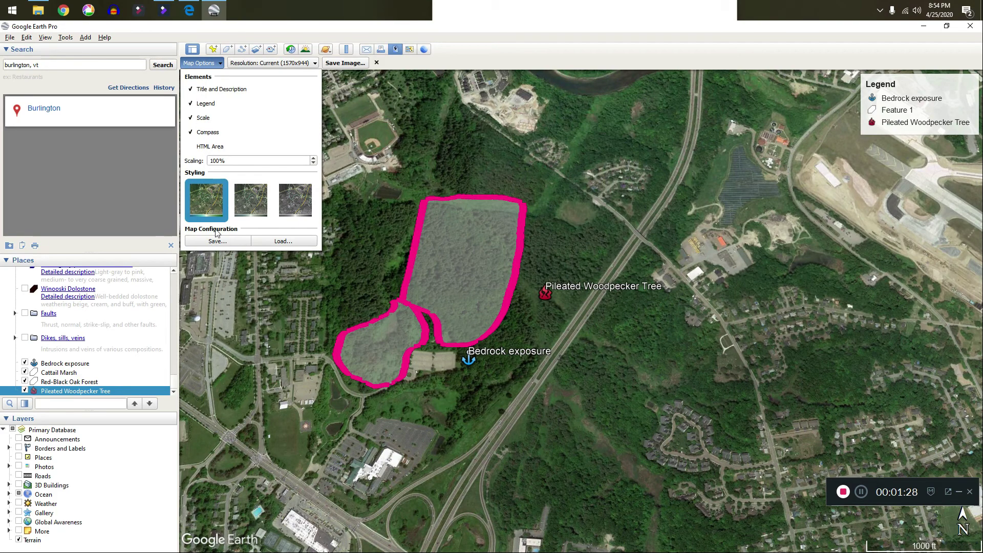
left_click(337, 141)
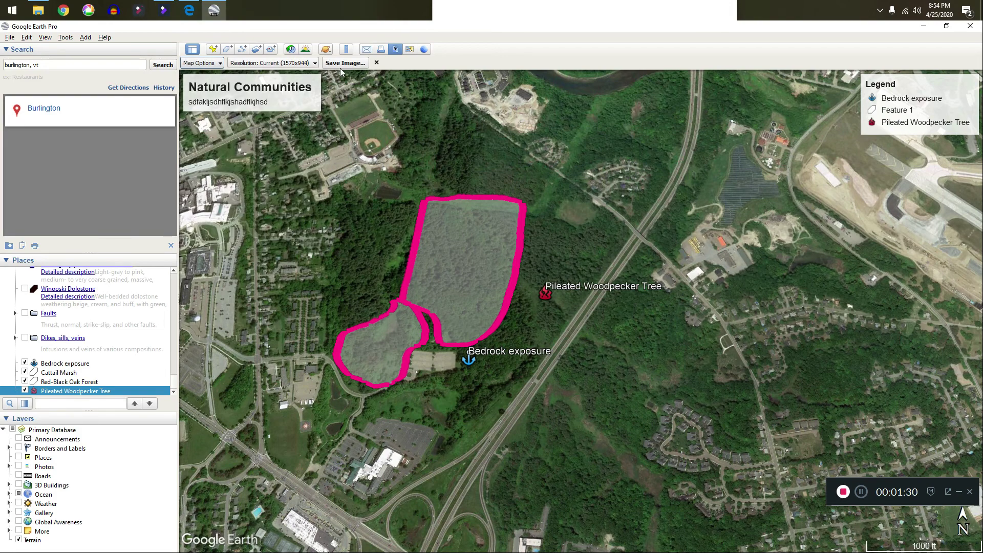
left_click(340, 66)
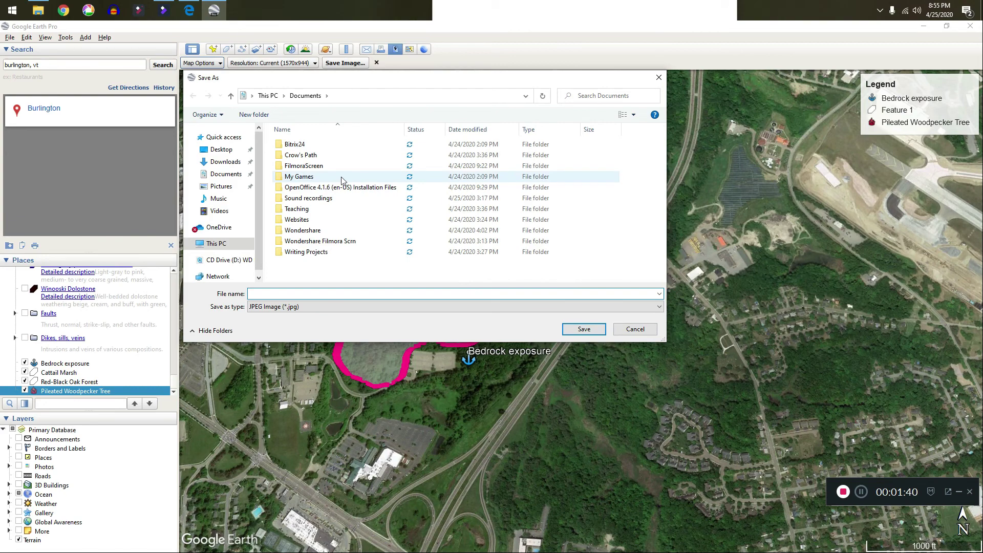
type("atural communities")
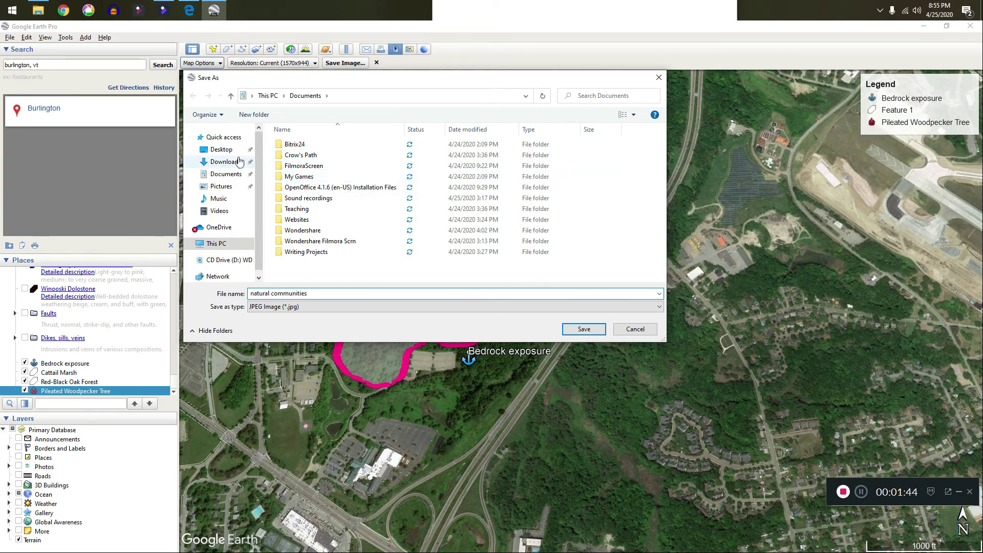
left_click(223, 162)
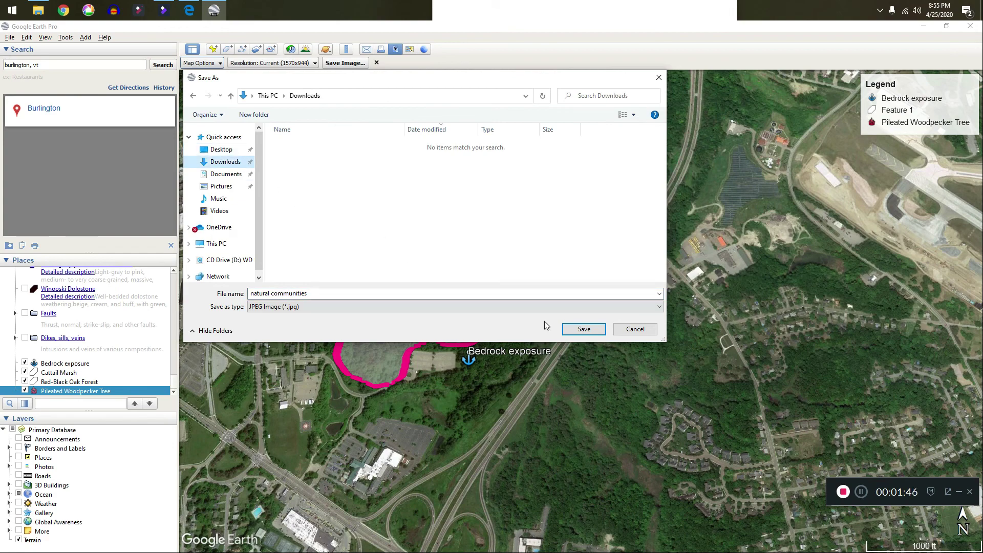
left_click(584, 329)
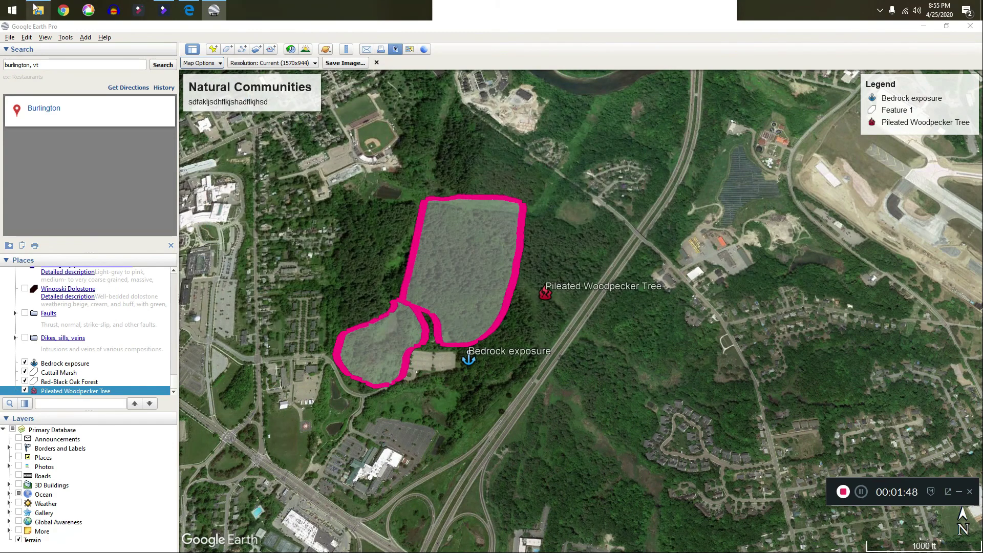
Step: Switch to File Explorer and open the "natural communities" image from Downloads in Picasa Photo Viewer
left_click(38, 10)
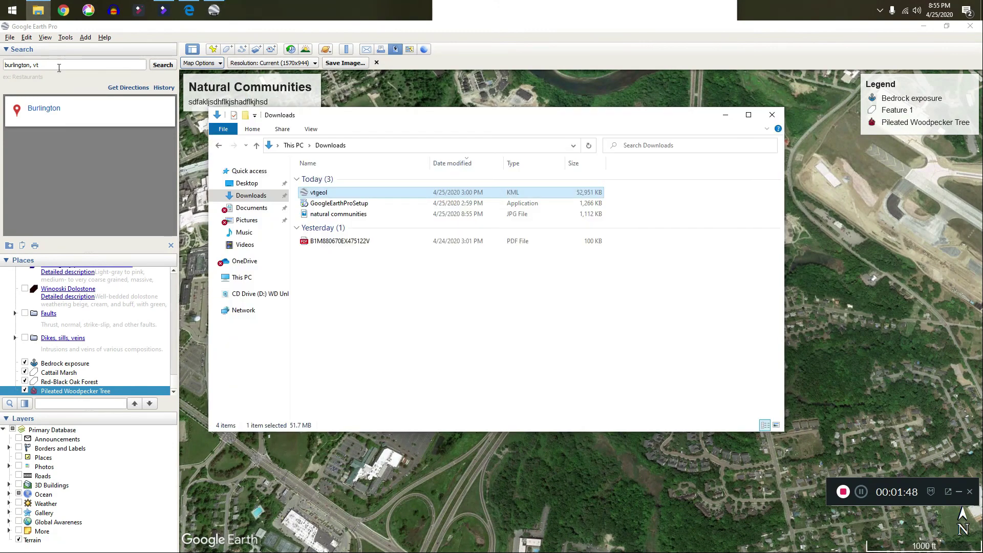
double_click(331, 215)
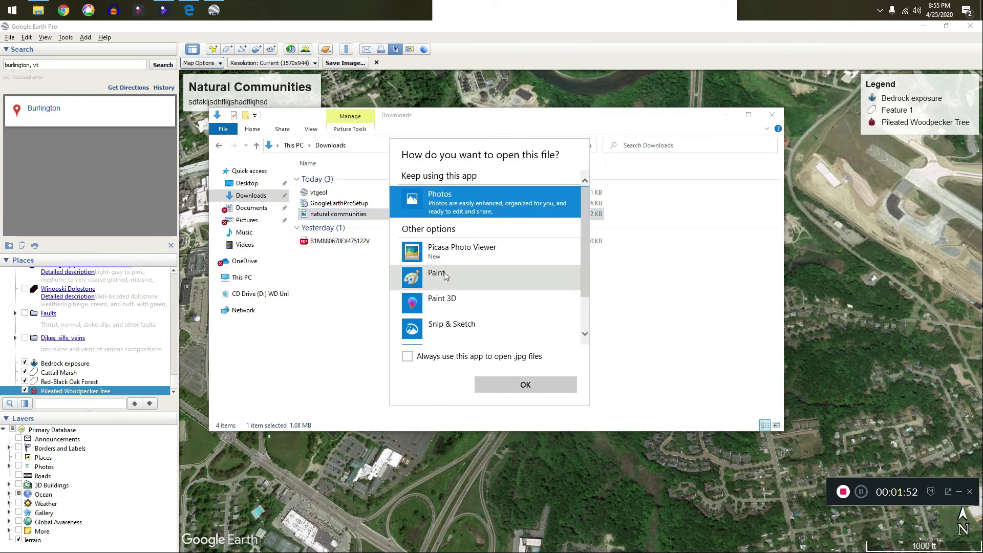
left_click(451, 252)
left_click(507, 383)
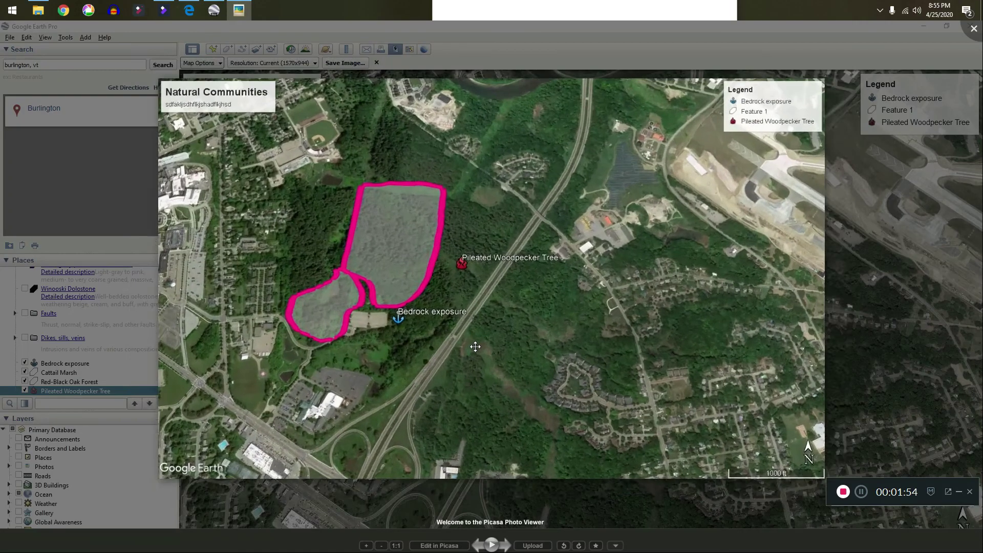